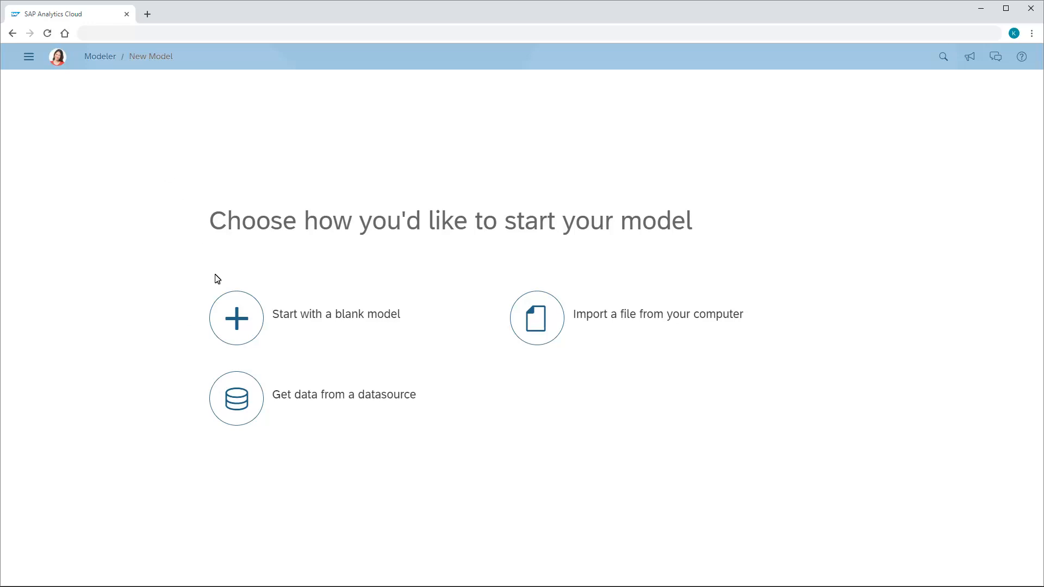
Create a blank model named AmericanAthletics with the description American Athletics Operating Income
{"action": "left_click", "coordinate": [237, 319]}
{"action": "type", "text": "AmericanAthletics"}
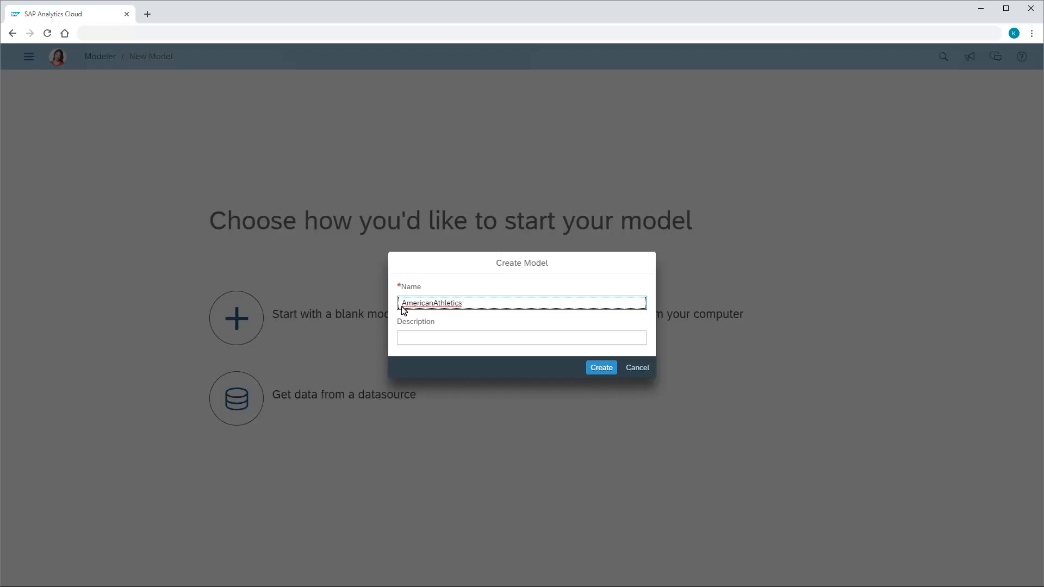
{"action": "left_click", "coordinate": [403, 340]}
{"action": "type", "text": "American Athletics Operating Income"}
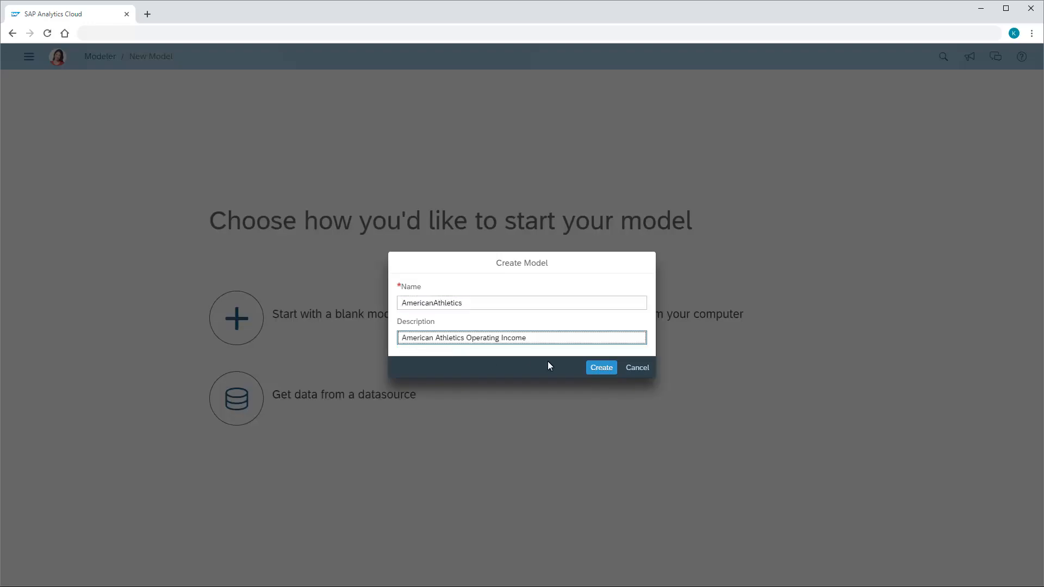
{"action": "left_click", "coordinate": [601, 369]}
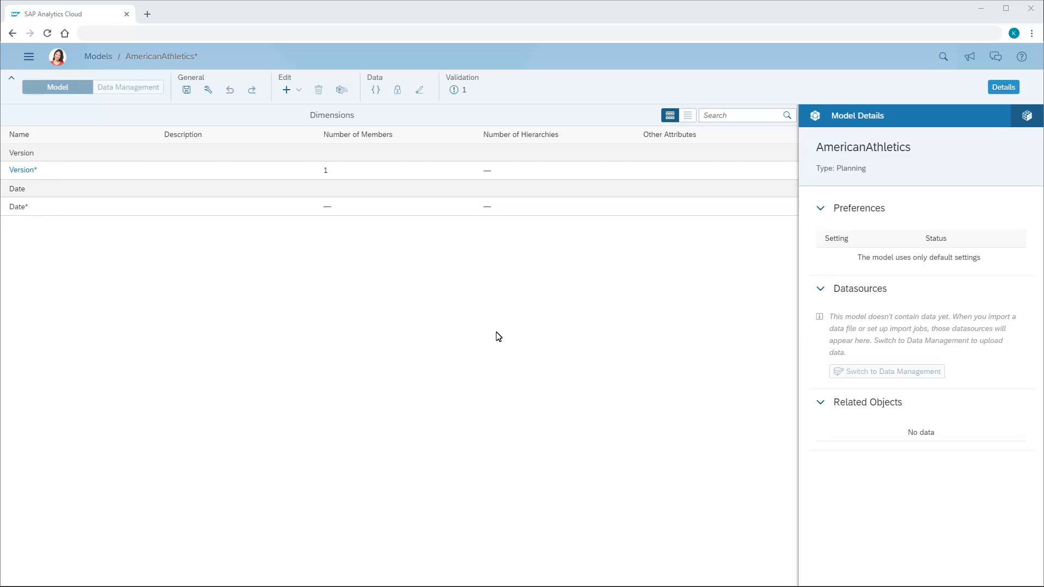
Examine the members and settings of the Version dimension and return to the model's dimension list
{"action": "left_click", "coordinate": [22, 171]}
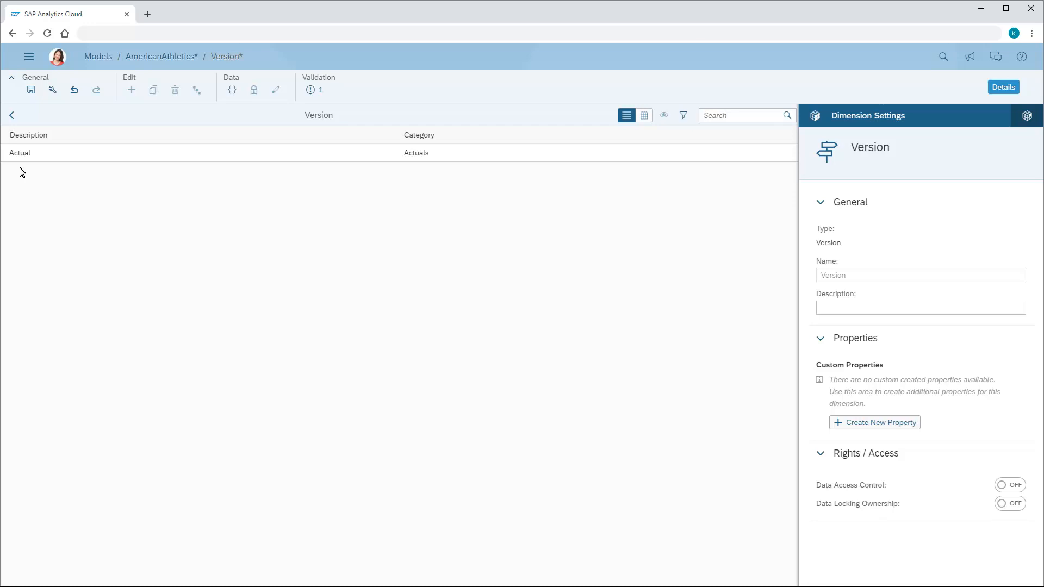
{"action": "left_click", "coordinate": [12, 115]}
Set the Date dimension's granularity to Month and default hierarchy to Year, Quarter, Month, and open the model's fiscal time preferences
{"action": "left_click", "coordinate": [17, 210]}
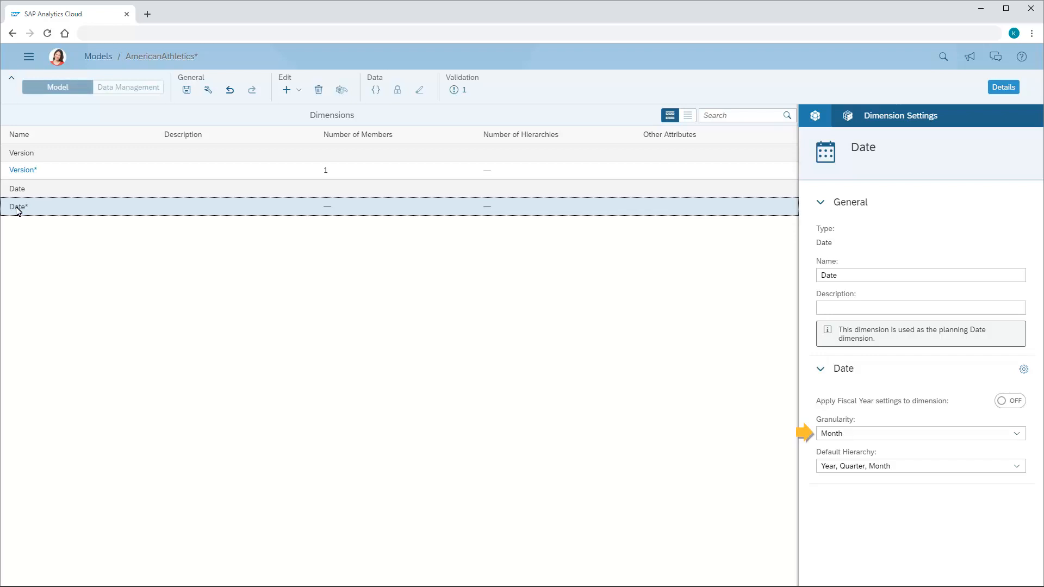
{"action": "left_click", "coordinate": [1017, 435]}
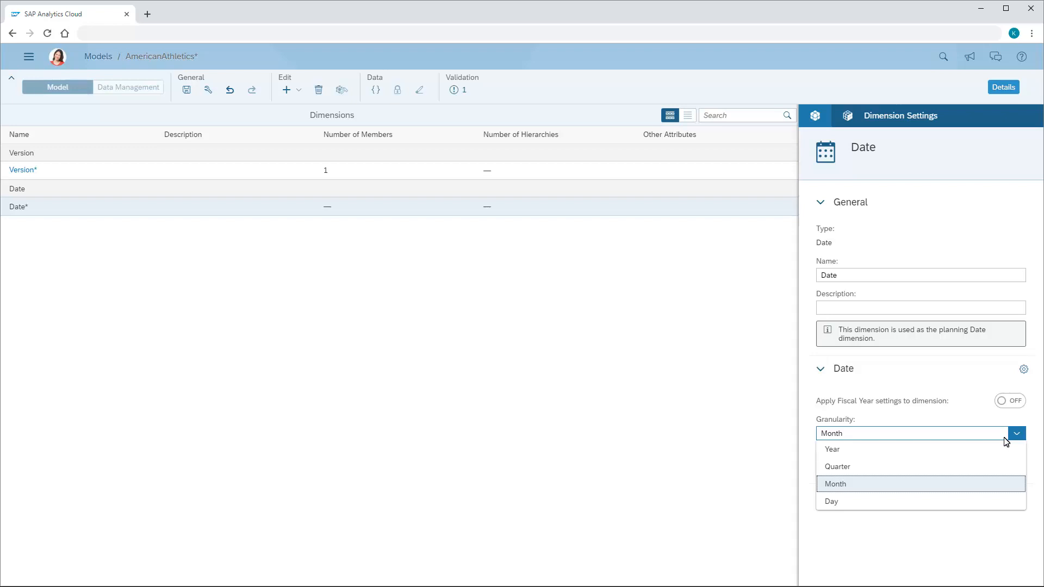
{"action": "left_click", "coordinate": [837, 485]}
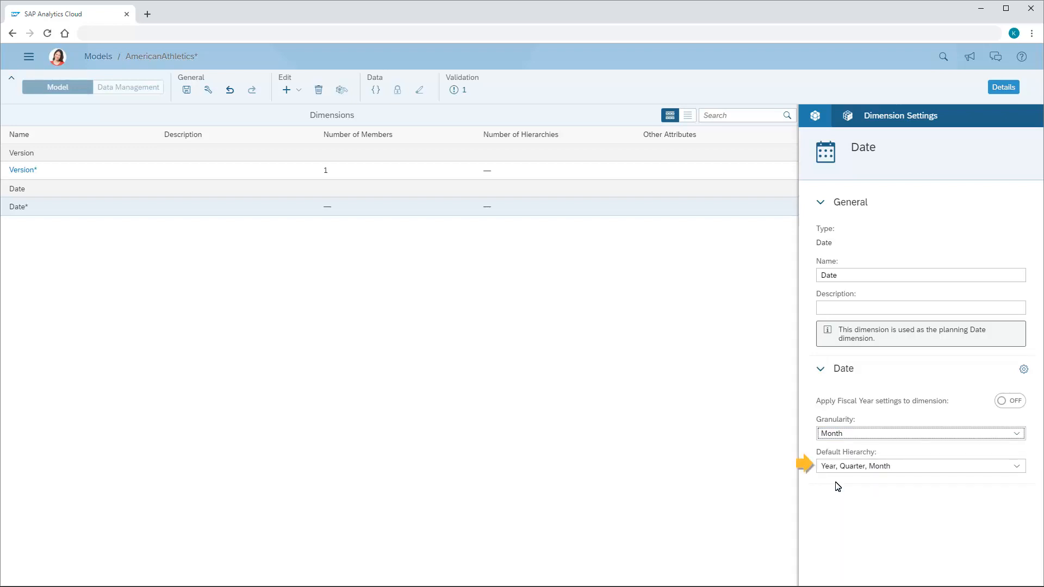
{"action": "left_click", "coordinate": [1021, 468]}
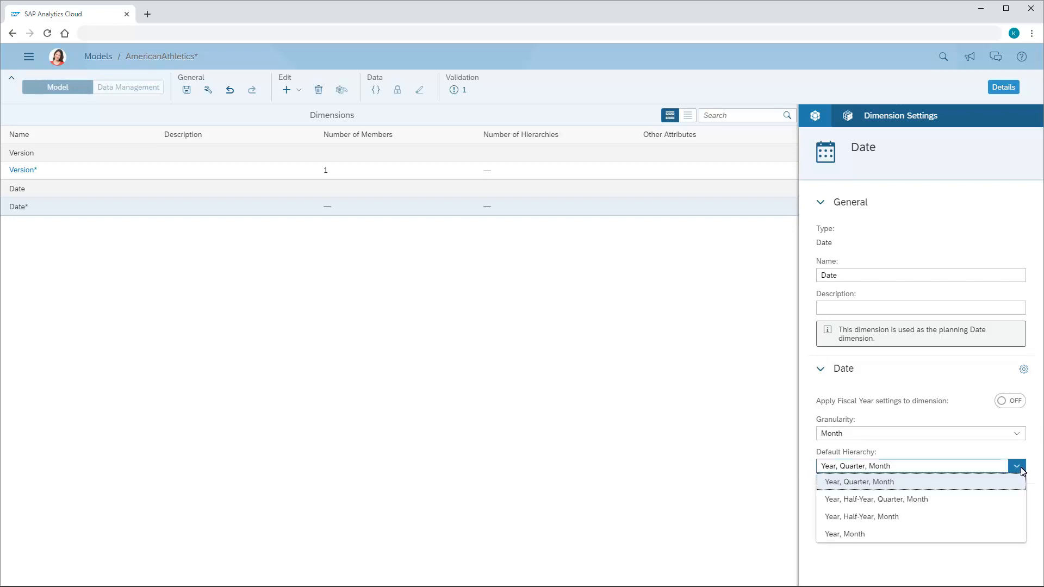
{"action": "left_click", "coordinate": [858, 482]}
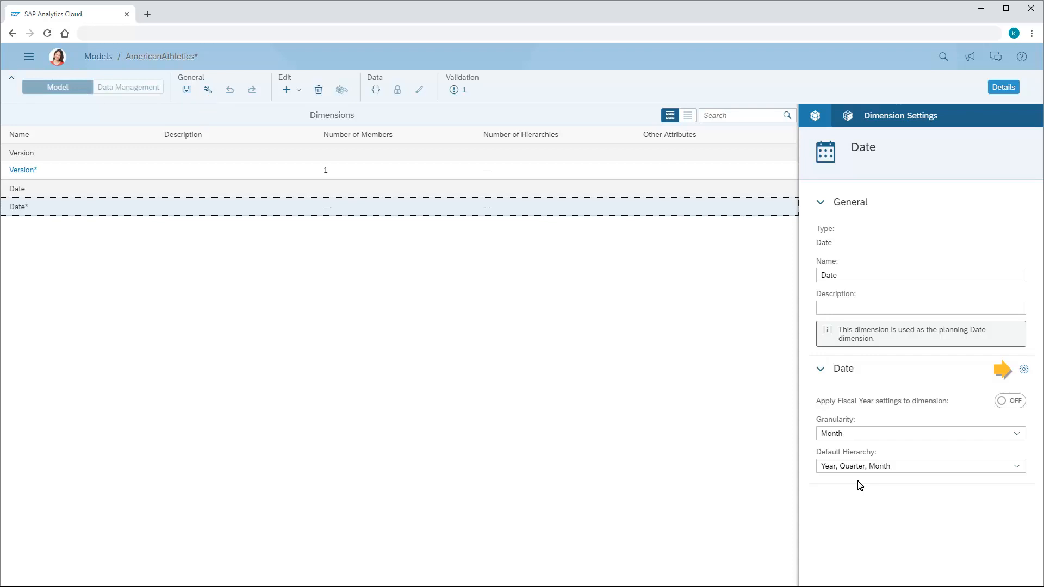
{"action": "left_click", "coordinate": [1023, 370]}
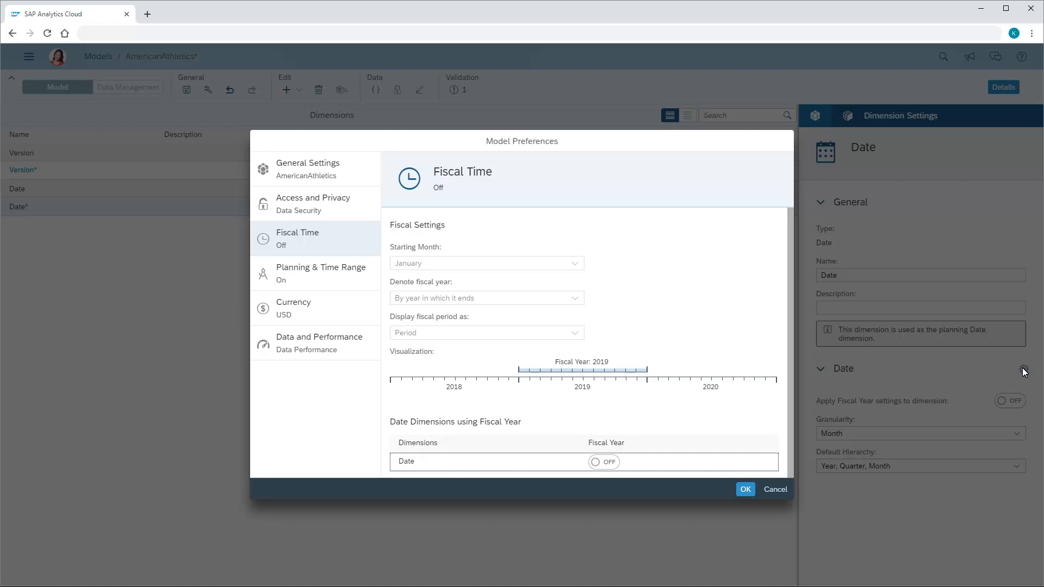
Try fiscal year for the Date dimension, starting in January, denoted by year in which it ends and displayed as Period, and switch it off
{"action": "left_click", "coordinate": [608, 463]}
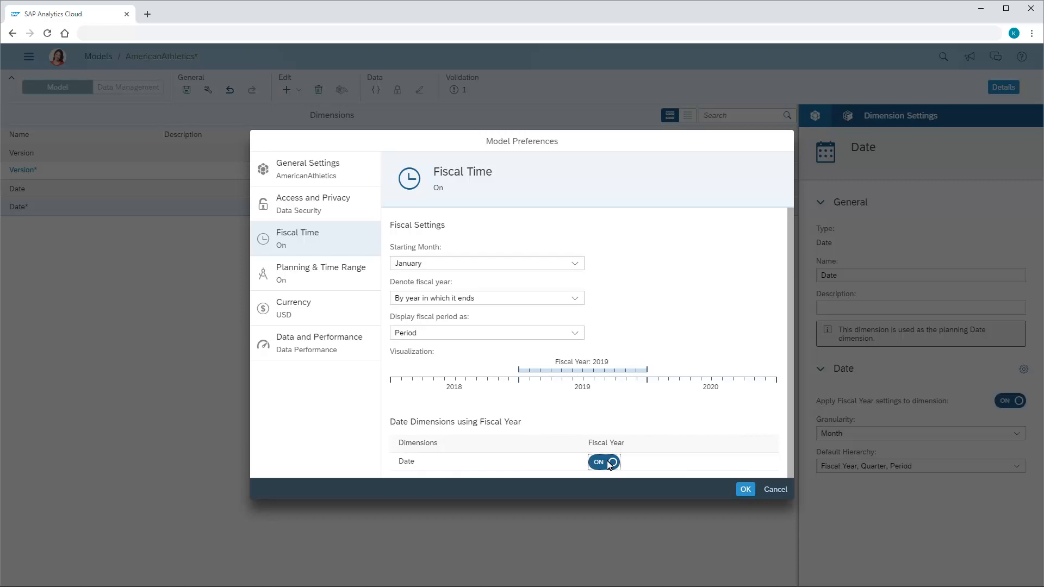
{"action": "left_click", "coordinate": [575, 264]}
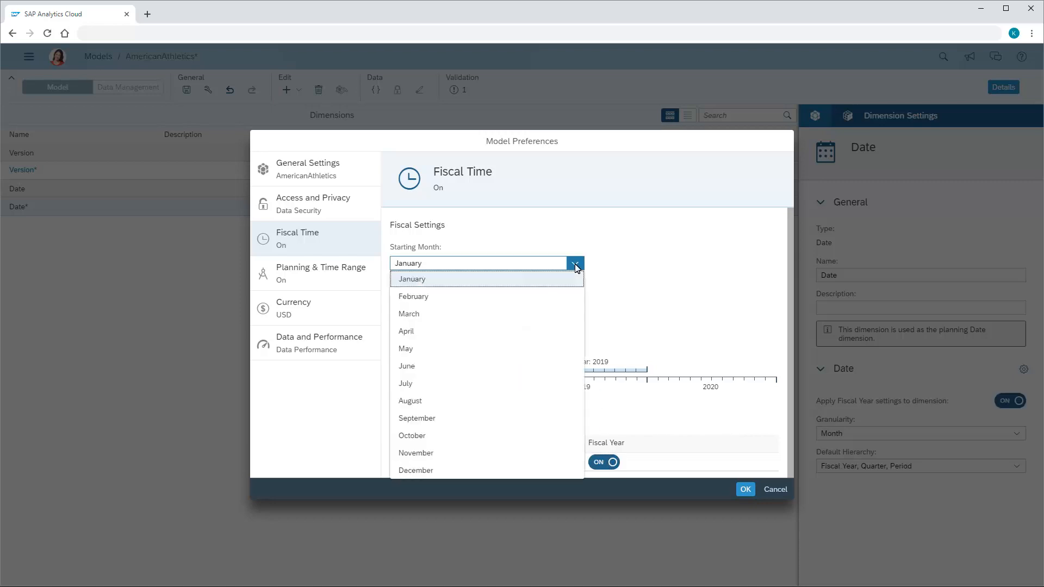
{"action": "left_click", "coordinate": [410, 280]}
{"action": "left_click", "coordinate": [575, 299]}
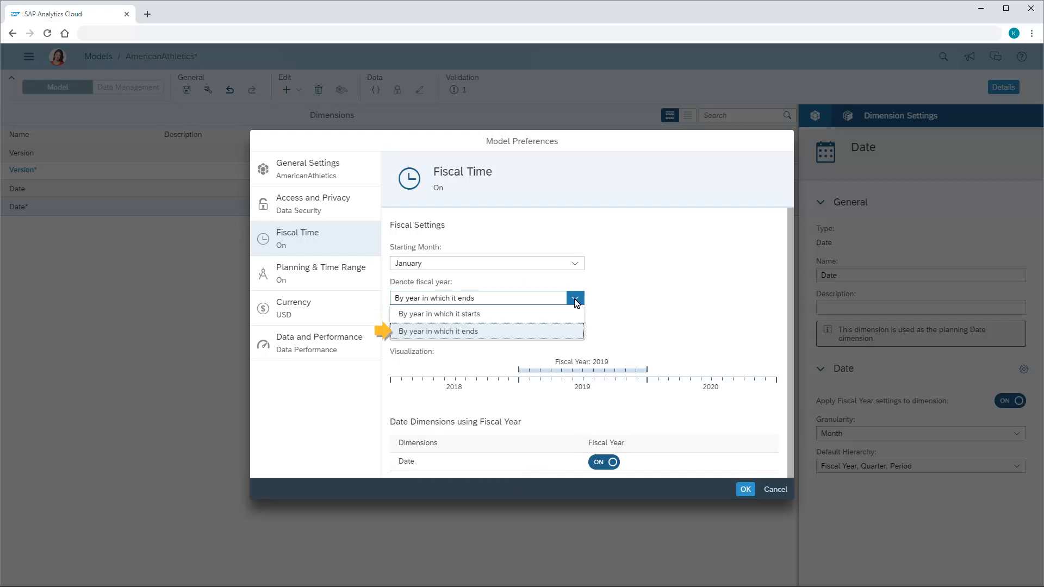
{"action": "left_click", "coordinate": [441, 333]}
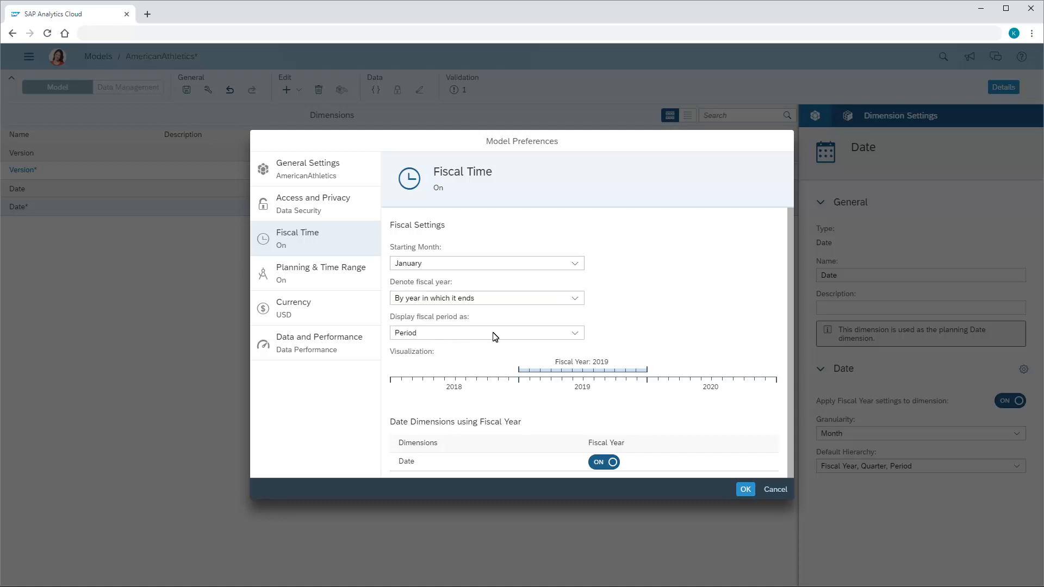
{"action": "left_click", "coordinate": [575, 333]}
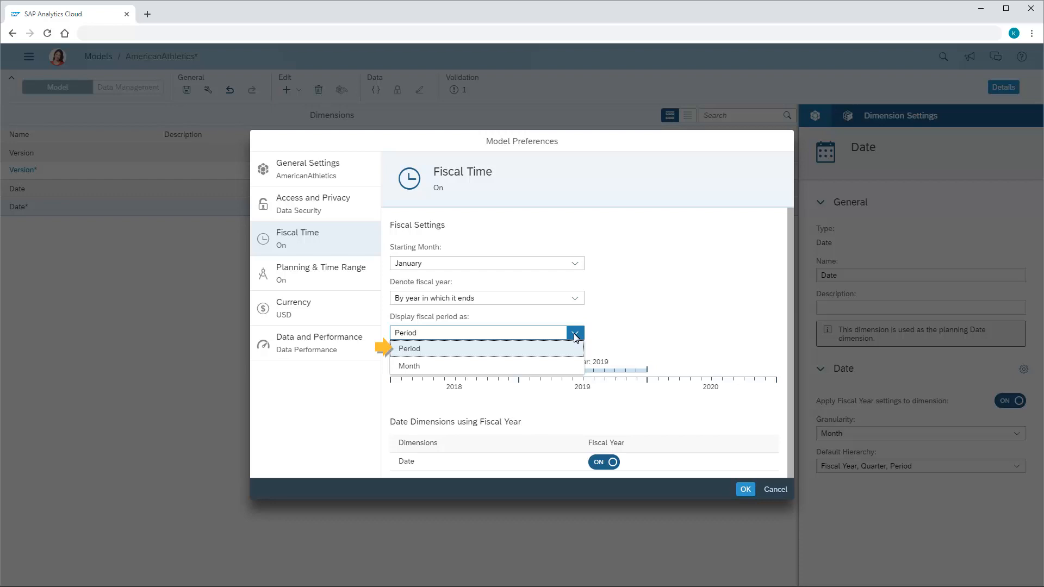
{"action": "left_click", "coordinate": [408, 353]}
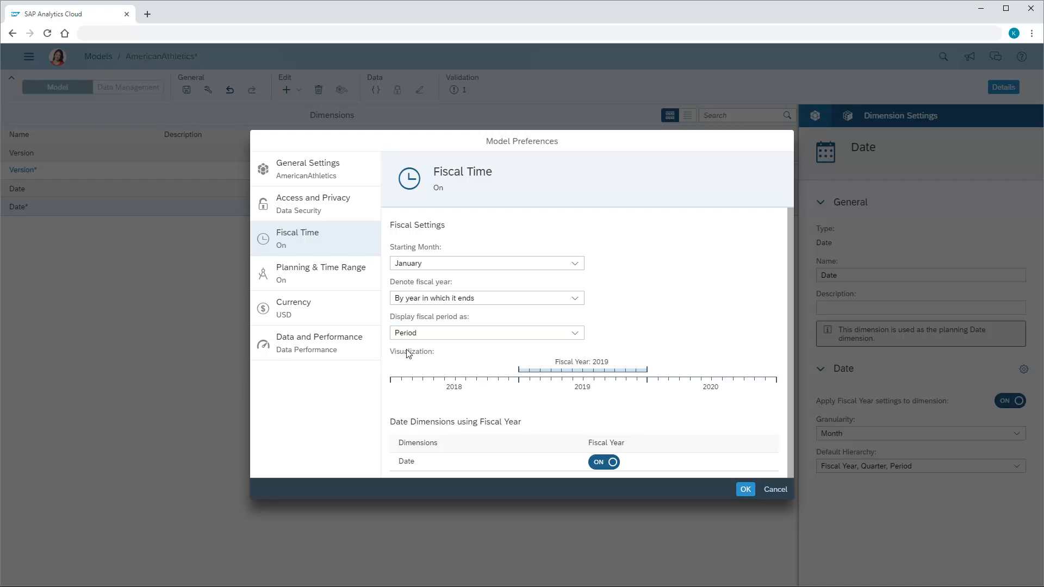
{"action": "left_click", "coordinate": [604, 463]}
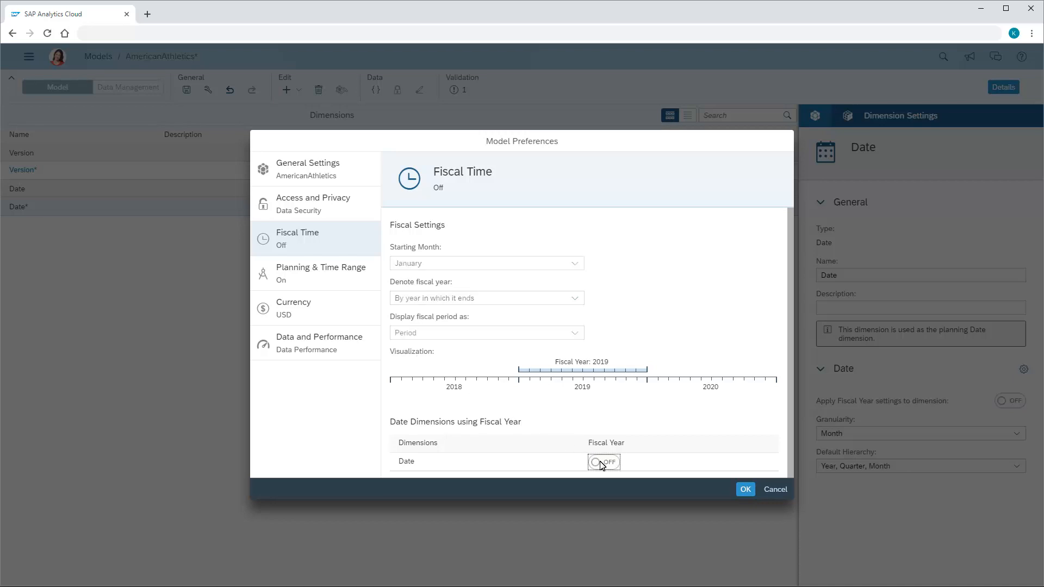
Set the planning time range from Jan 1, 2014 to Dec 31, 2021, check the currency settings and apply the model preferences
{"action": "left_click", "coordinate": [318, 272]}
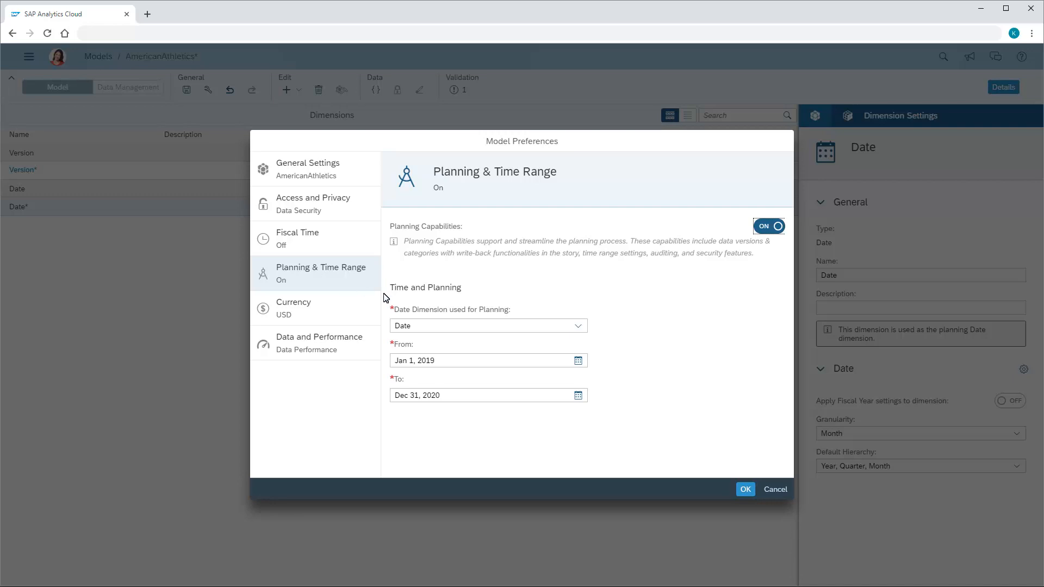
{"action": "left_click", "coordinate": [578, 360]}
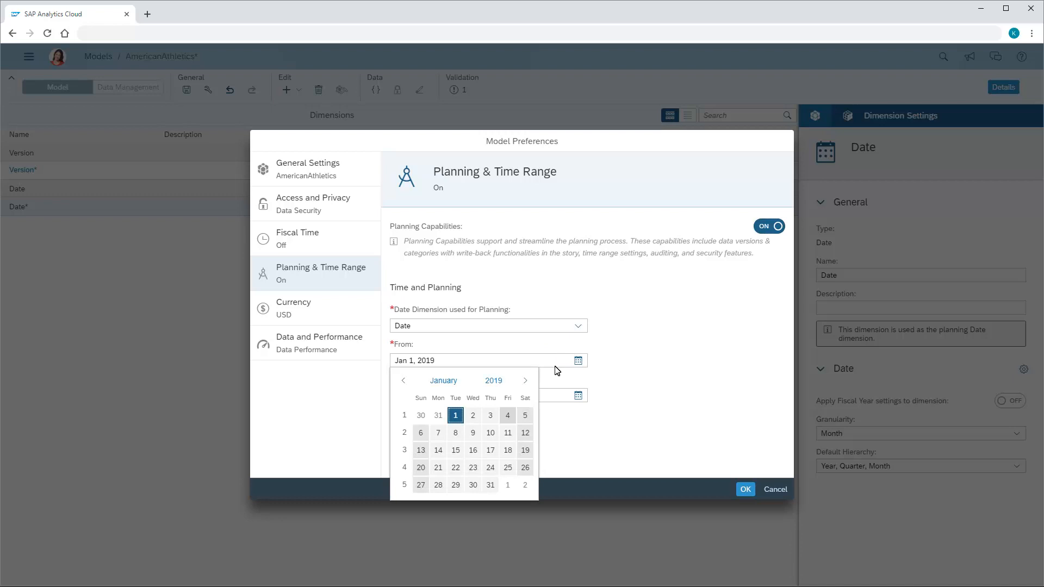
{"action": "left_click", "coordinate": [494, 380]}
{"action": "left_click", "coordinate": [482, 434]}
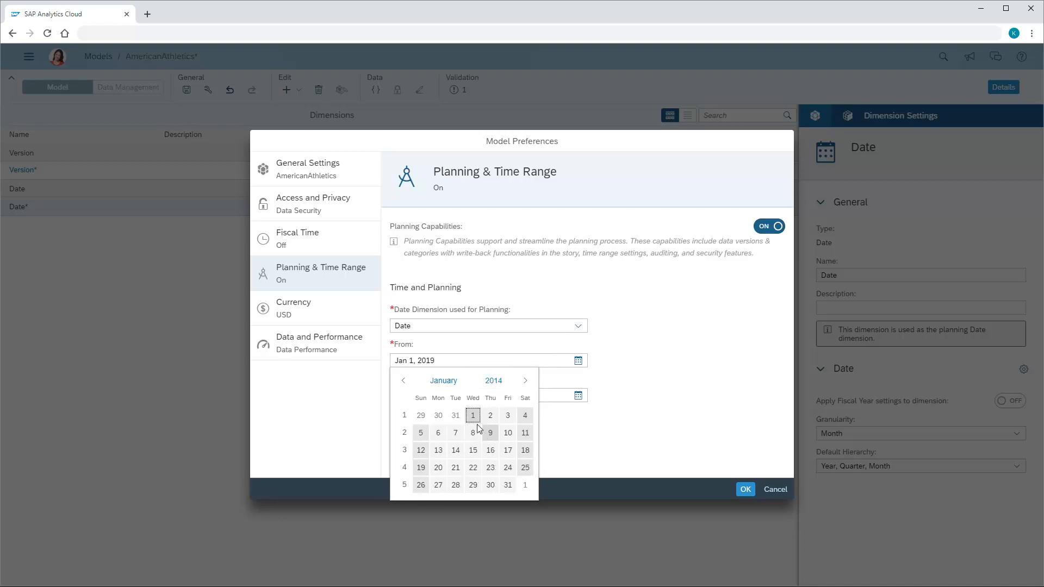
{"action": "left_click", "coordinate": [473, 417]}
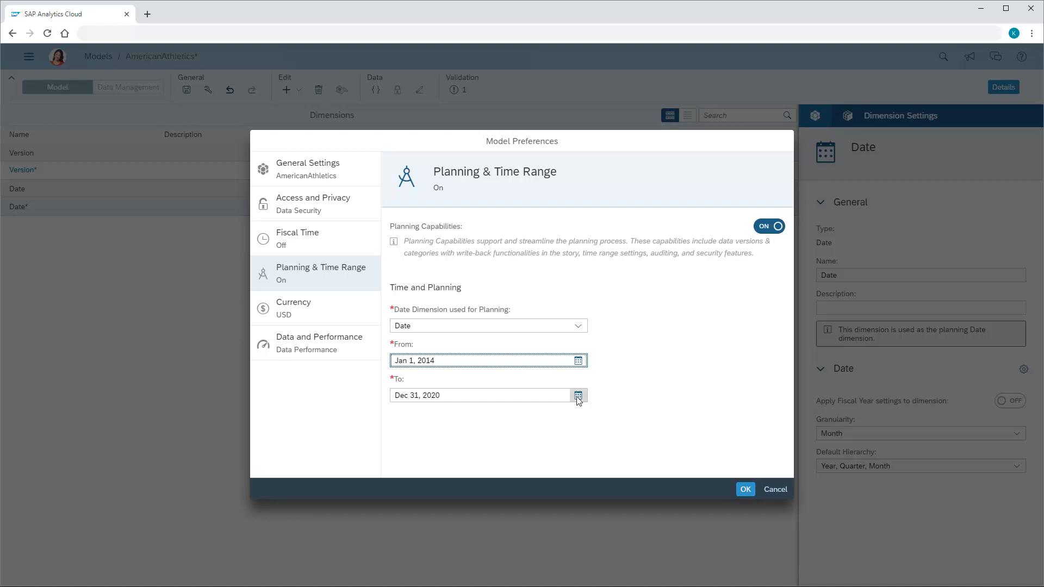
{"action": "left_click", "coordinate": [578, 395]}
{"action": "left_click", "coordinate": [494, 416]}
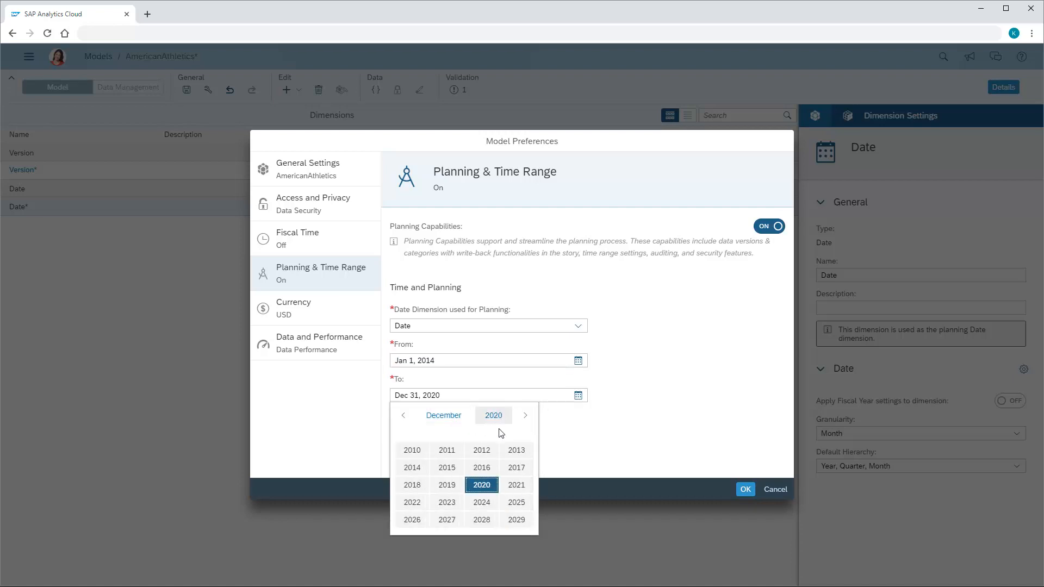
{"action": "left_click", "coordinate": [520, 486]}
{"action": "left_click", "coordinate": [508, 520]}
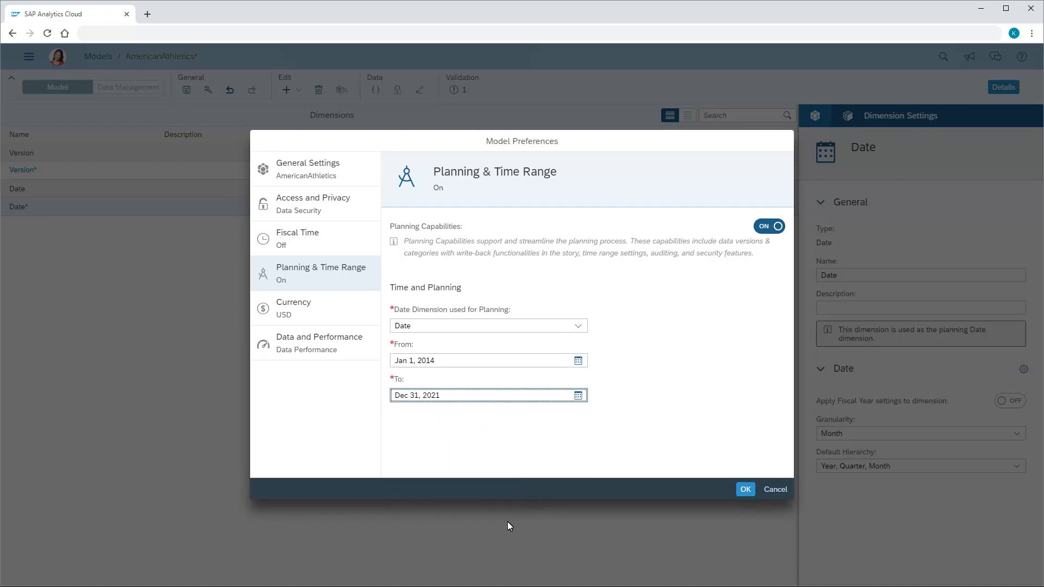
{"action": "left_click", "coordinate": [282, 320]}
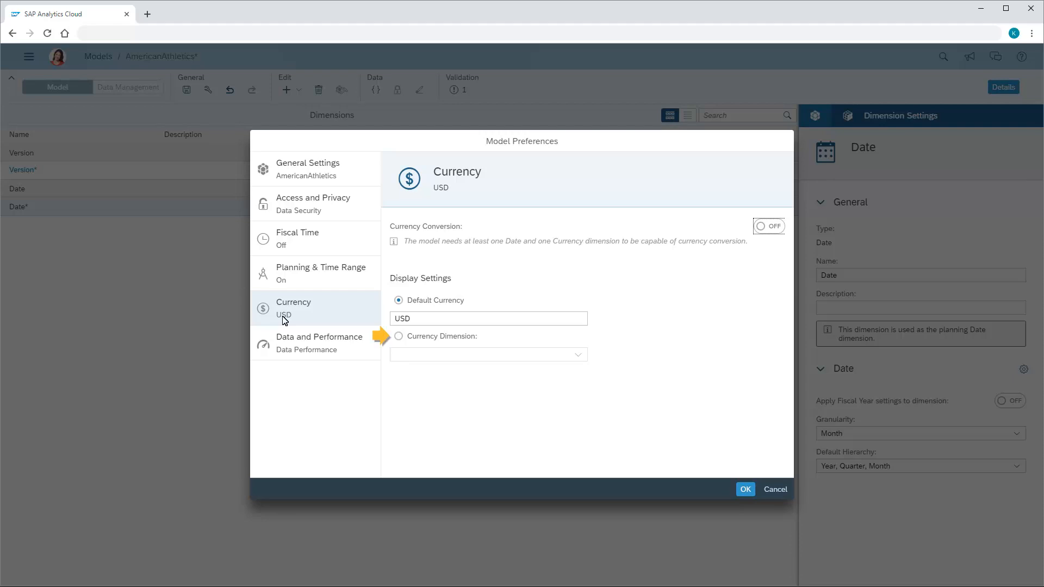
{"action": "left_click", "coordinate": [746, 490]}
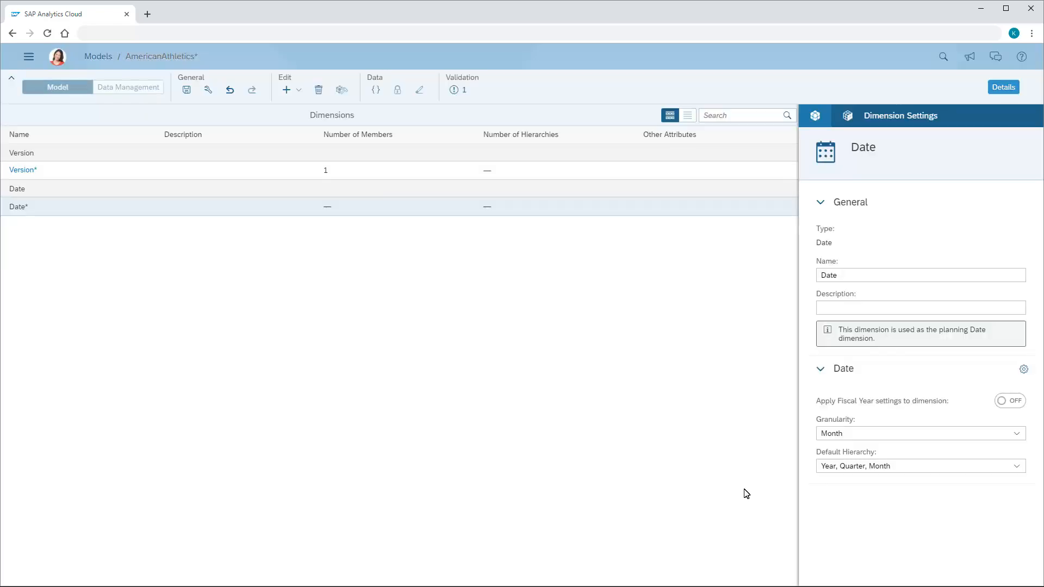
Add a new, non-public dimension named Account of type Account to the model
{"action": "left_click", "coordinate": [299, 90]}
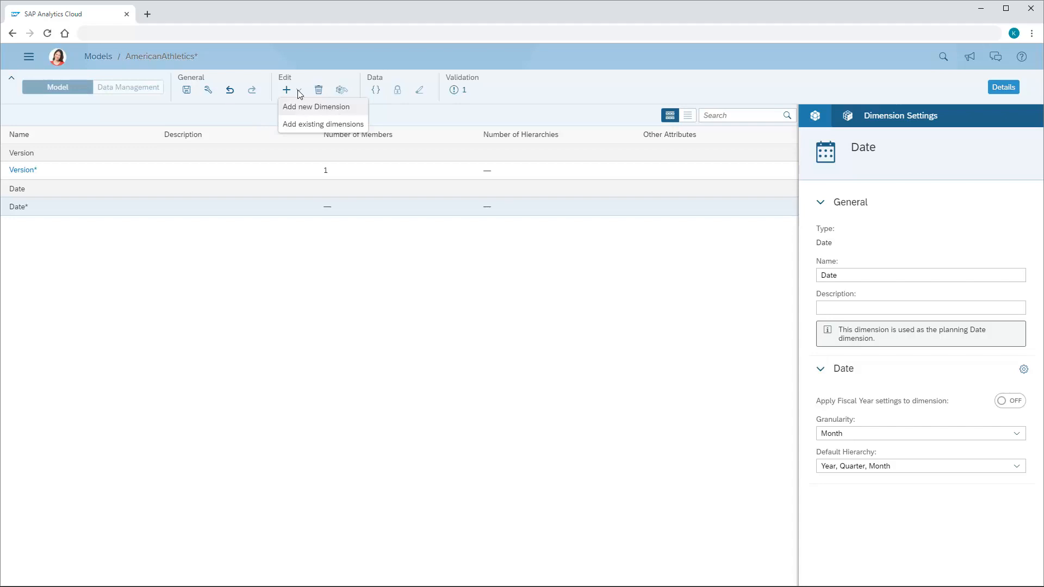
{"action": "left_click", "coordinate": [311, 107]}
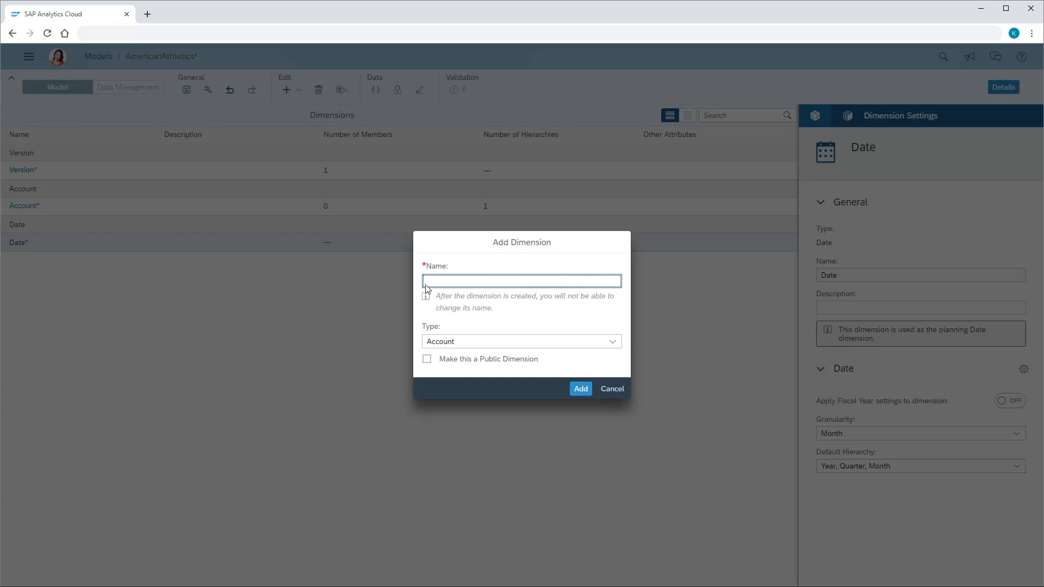
{"action": "type", "text": "Account"}
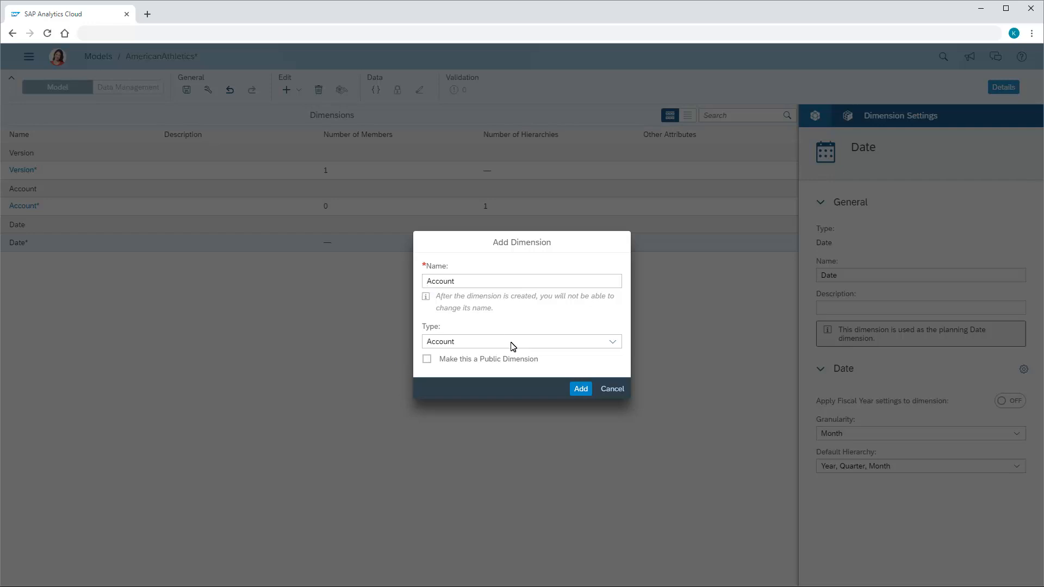
{"action": "left_click", "coordinate": [580, 389]}
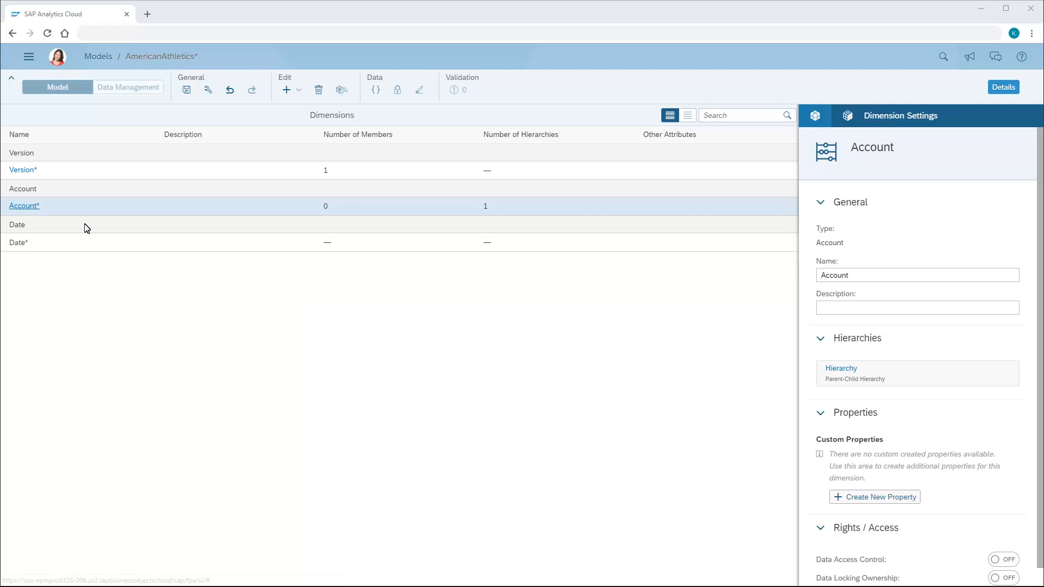
Add a first member to the Account dimension with ID H000000 and description Finance
{"action": "left_click", "coordinate": [24, 206]}
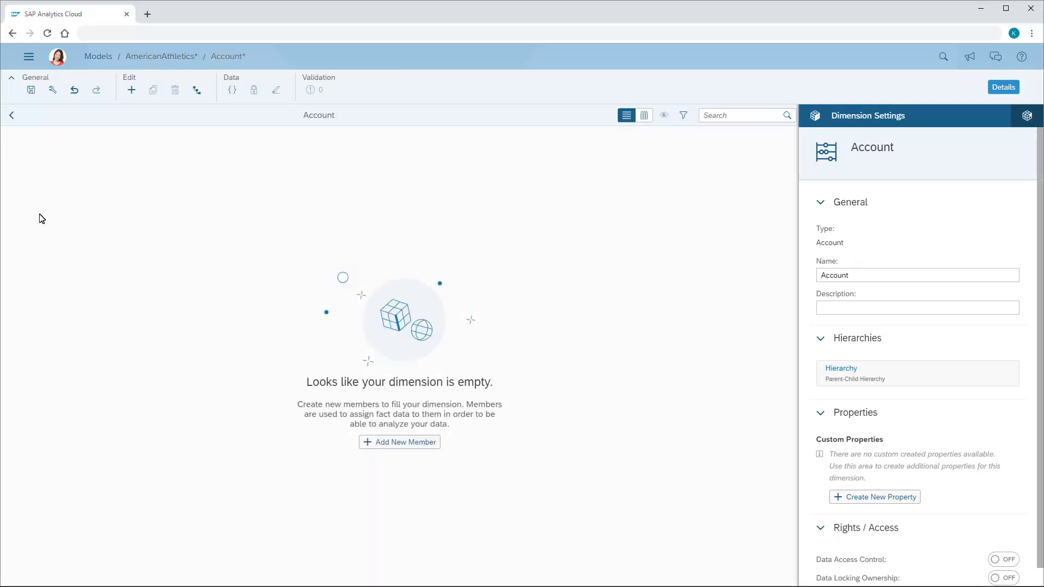
{"action": "left_click", "coordinate": [403, 444]}
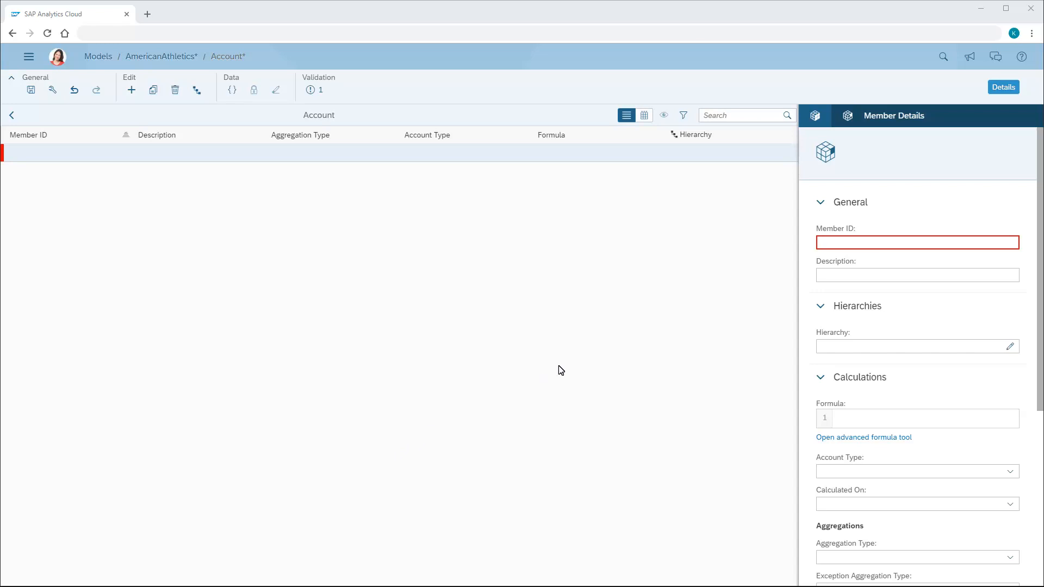
{"action": "left_click", "coordinate": [821, 244]}
{"action": "type", "text": "H000000"}
{"action": "left_click", "coordinate": [820, 278]}
{"action": "type", "text": "Finance"}
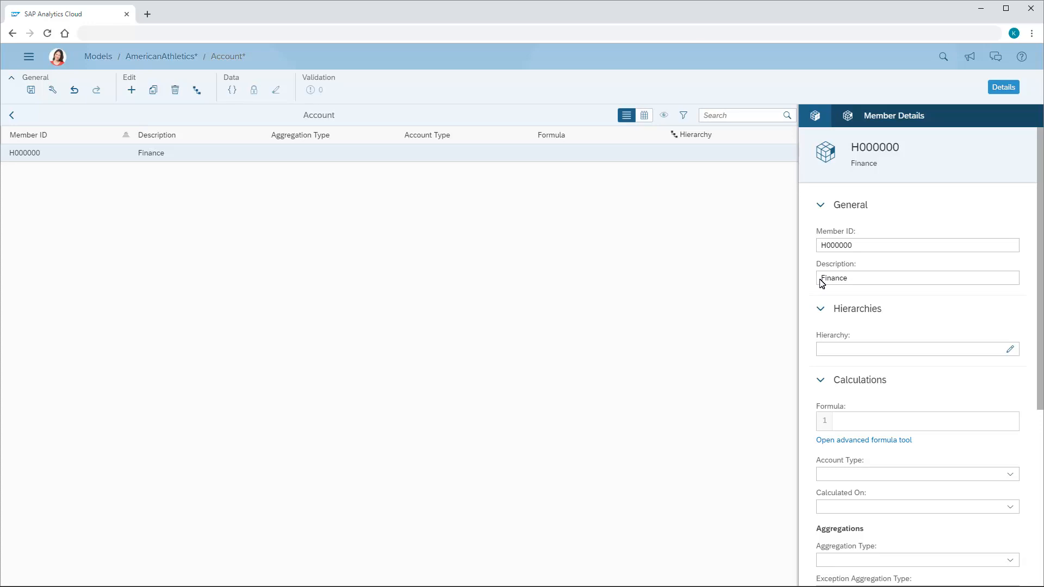
Add a second Account member with ID H100000 and description Operating Income
{"action": "left_click", "coordinate": [132, 91]}
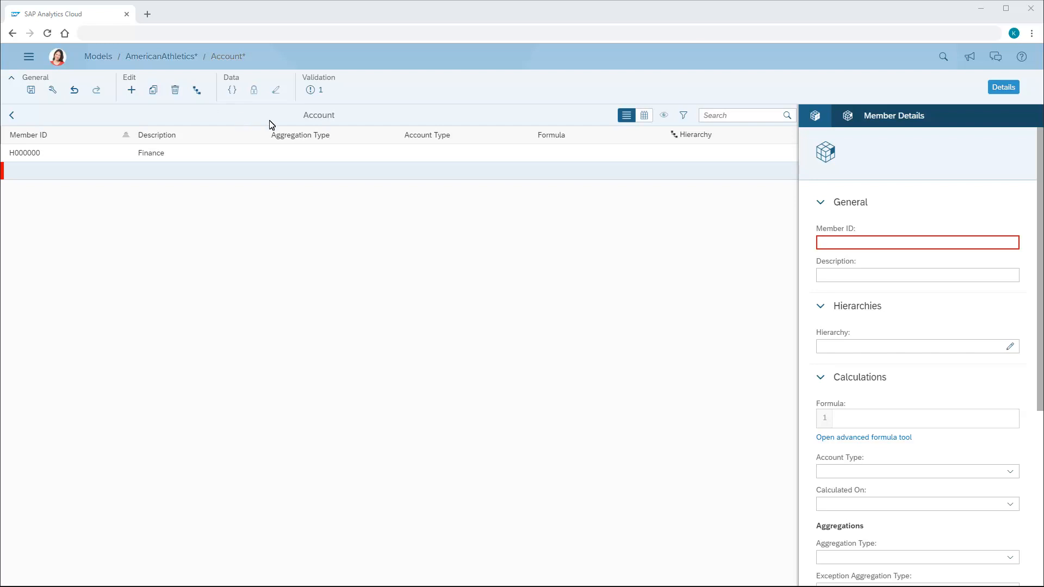
{"action": "left_click", "coordinate": [823, 243]}
{"action": "type", "text": "H100000"}
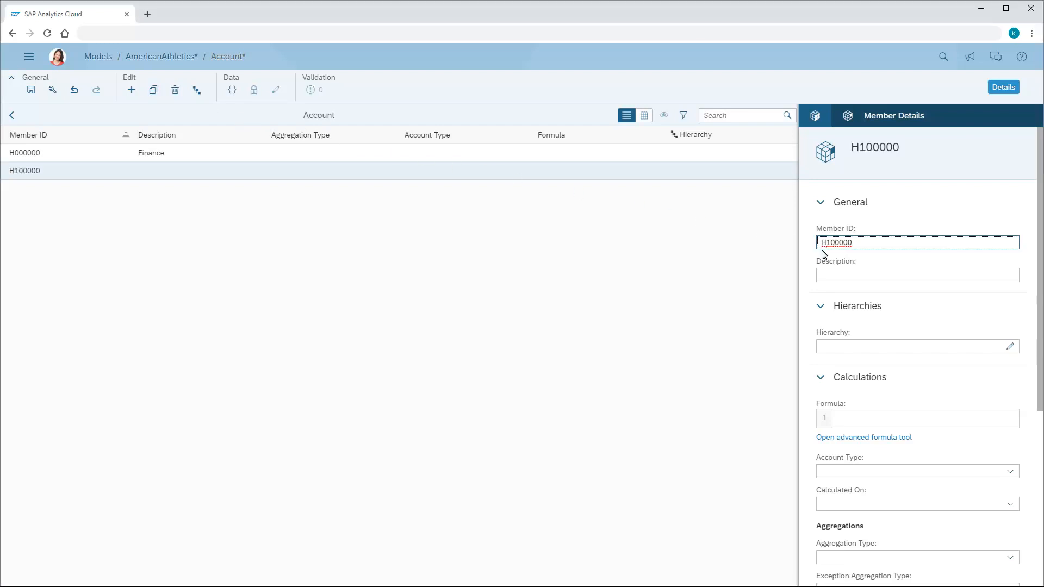
{"action": "left_click", "coordinate": [825, 278]}
{"action": "type", "text": "Operating Income"}
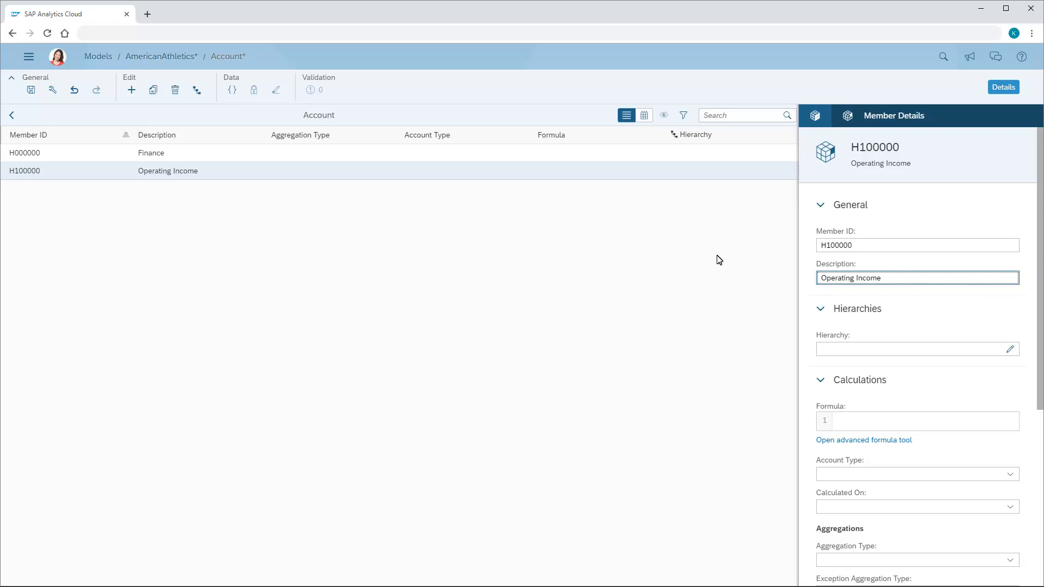
Save the model and assign H000000 Finance as the hierarchy parent of member H100000 Operating Income
{"action": "left_click", "coordinate": [31, 91]}
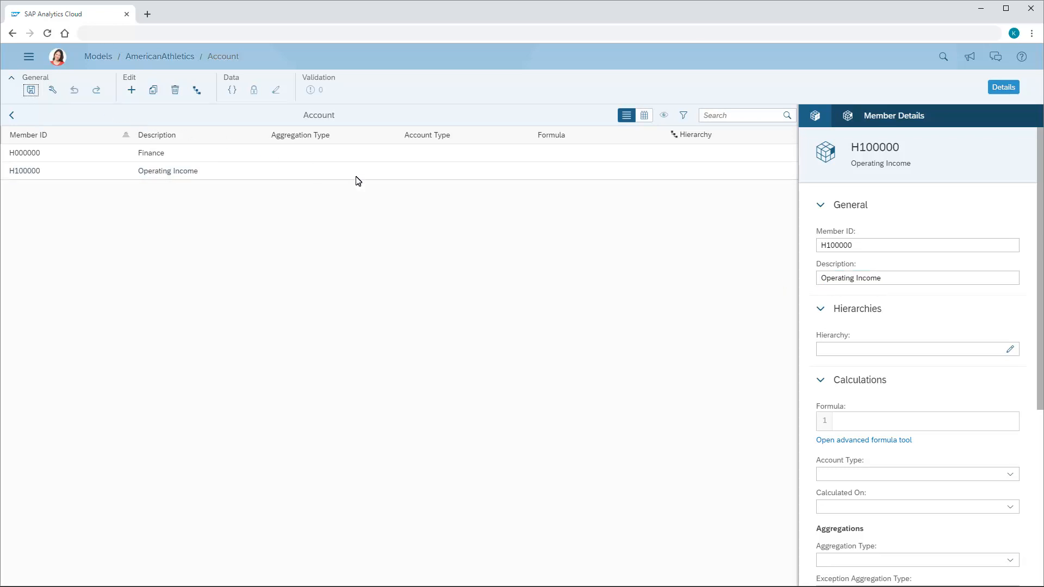
{"action": "left_click", "coordinate": [1010, 349]}
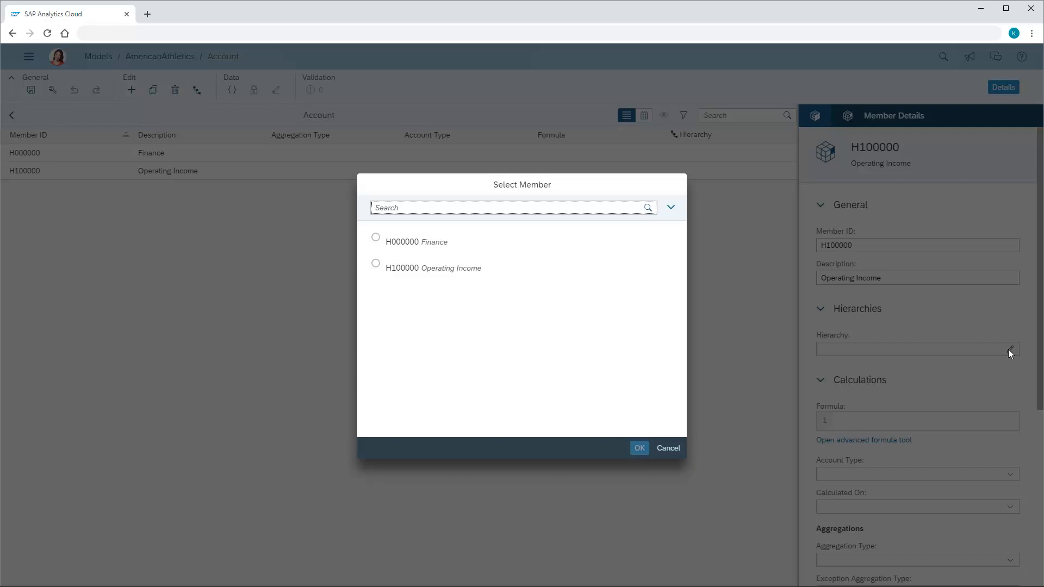
{"action": "left_click", "coordinate": [375, 238]}
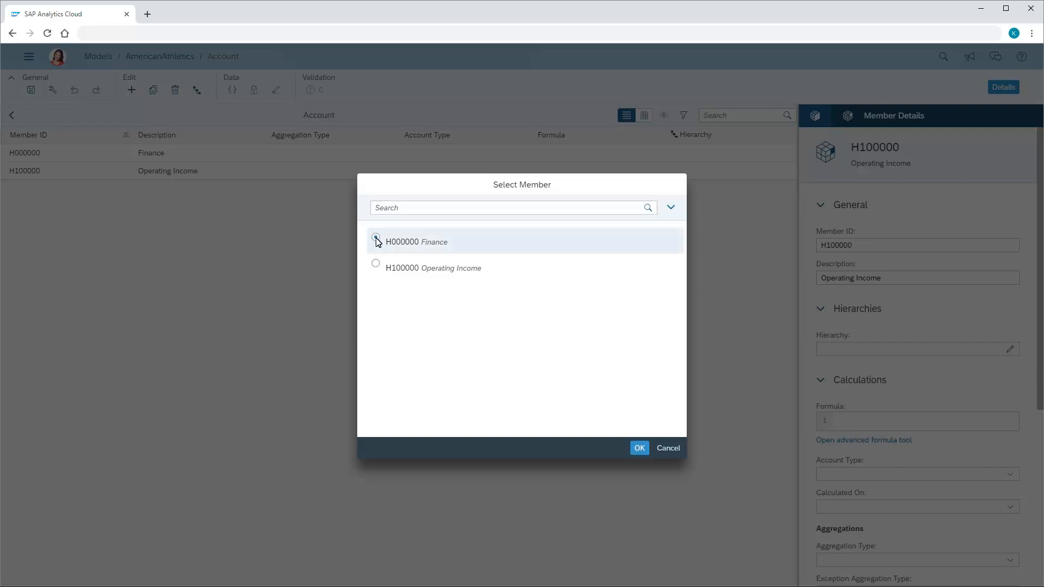
{"action": "left_click", "coordinate": [640, 449]}
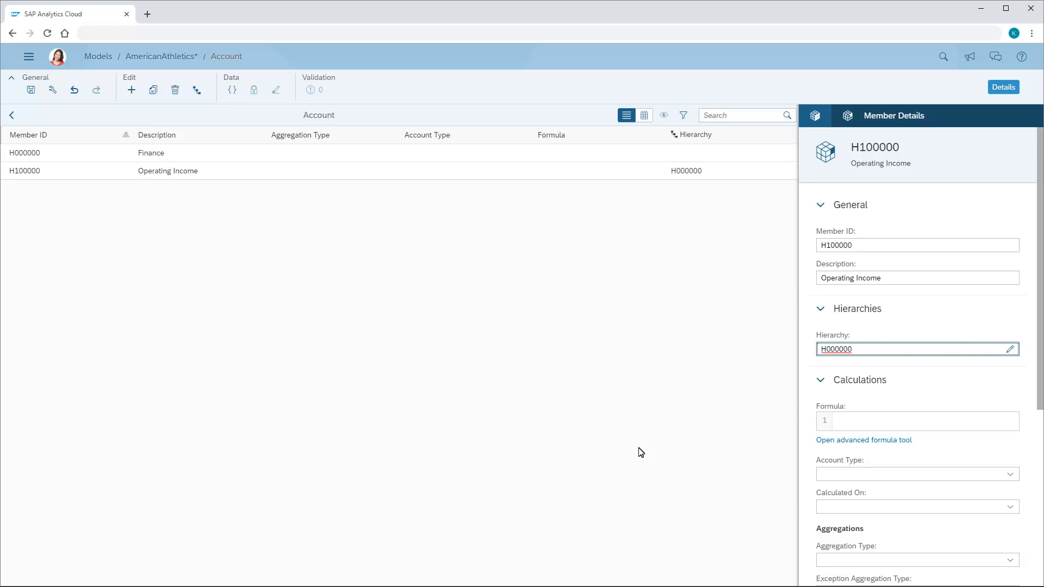
Show the Account members in grid view, then open the dimension's hierarchy, expand all children of Finance, and review the full tree
{"action": "left_click", "coordinate": [645, 116]}
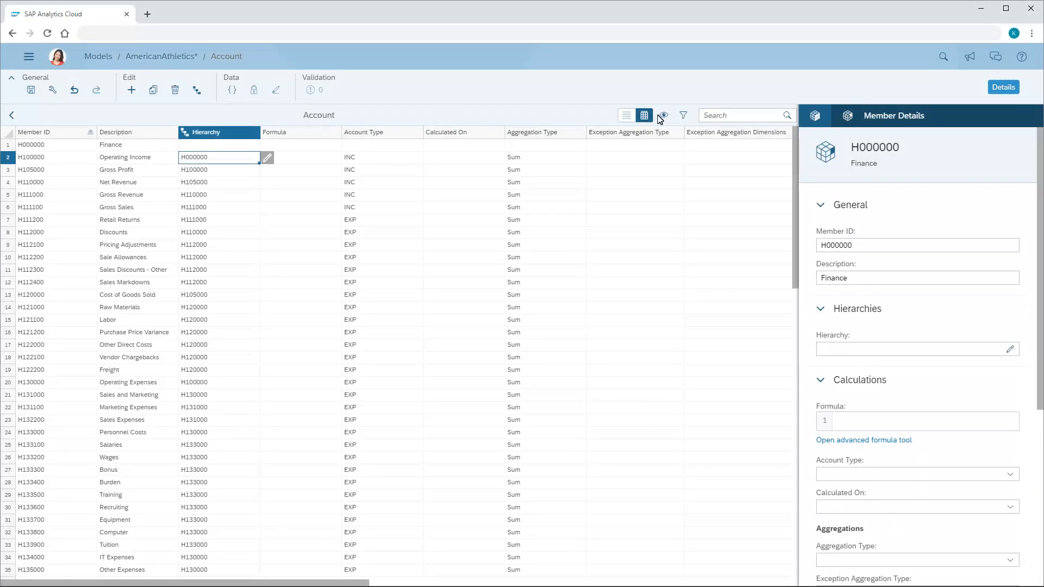
{"action": "left_click", "coordinate": [815, 117]}
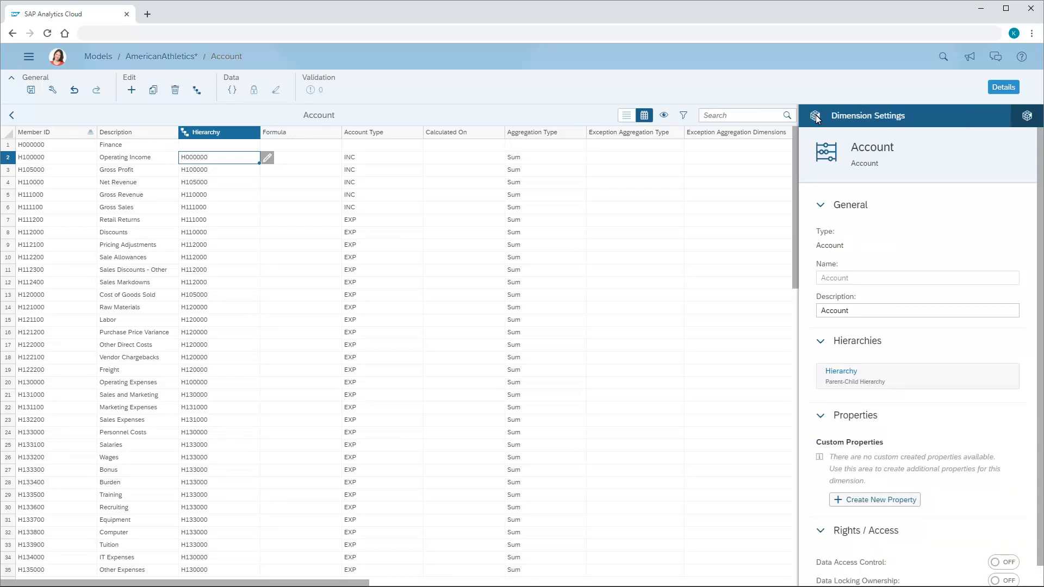
{"action": "left_click", "coordinate": [843, 373]}
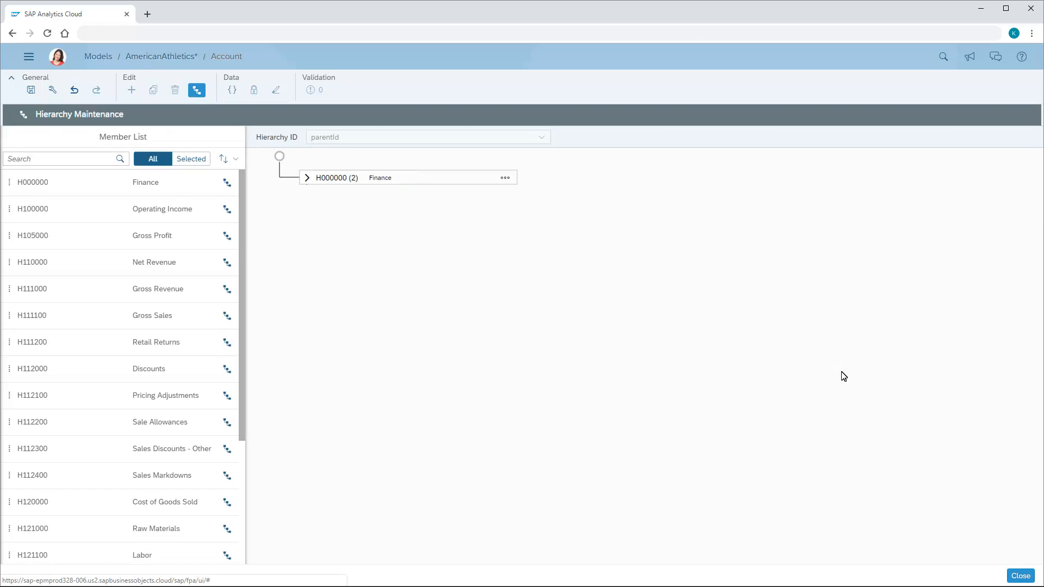
{"action": "left_click", "coordinate": [506, 179]}
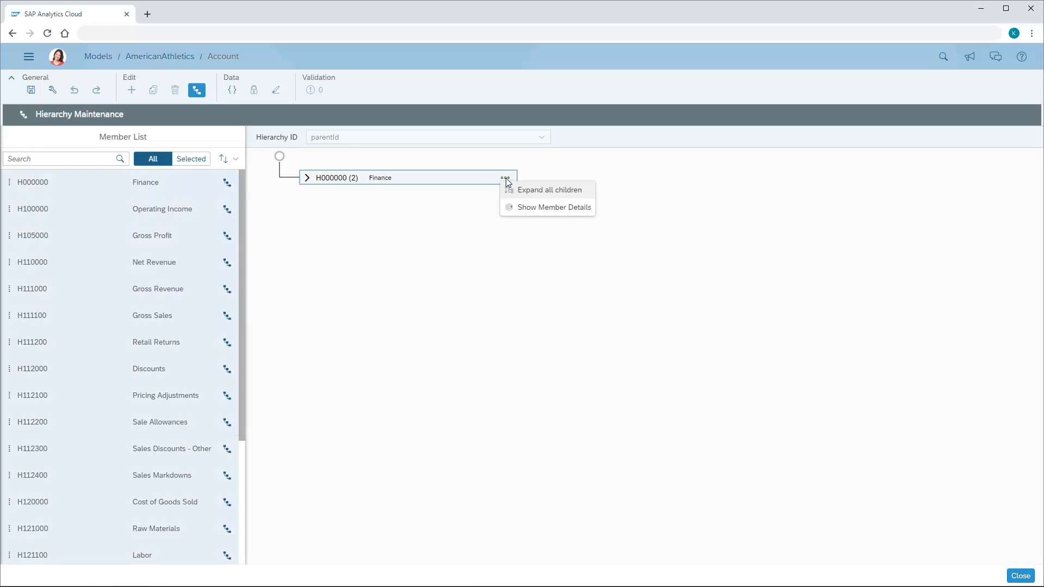
{"action": "left_click", "coordinate": [531, 191]}
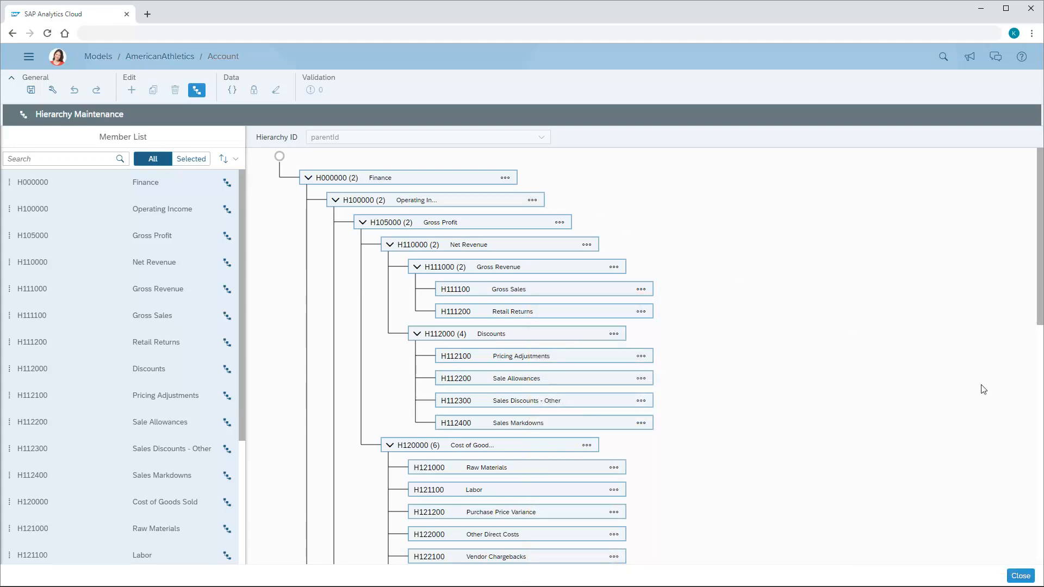
{"action": "left_click", "coordinate": [1039, 414]}
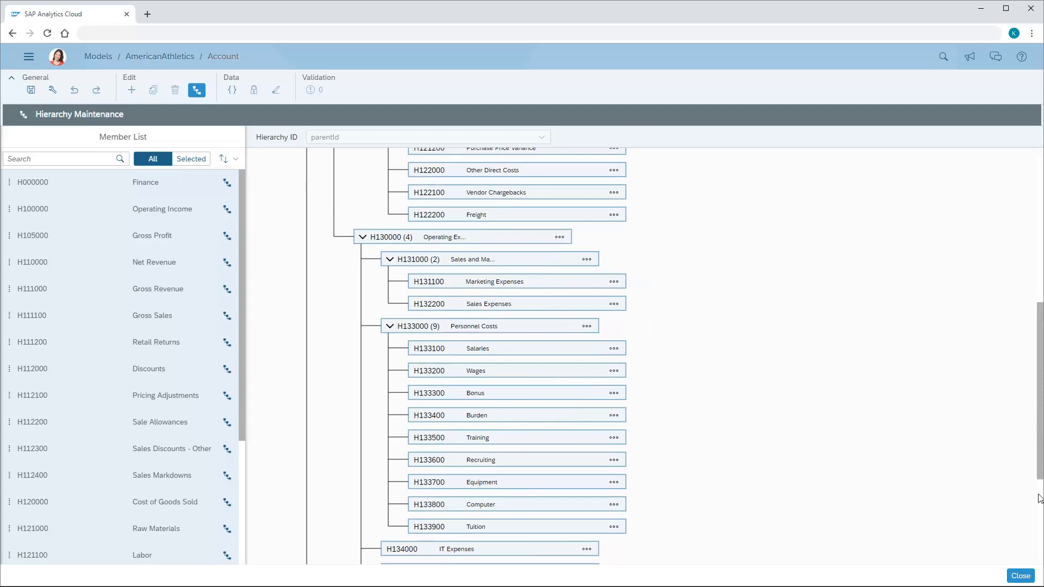
{"action": "left_click", "coordinate": [1040, 540]}
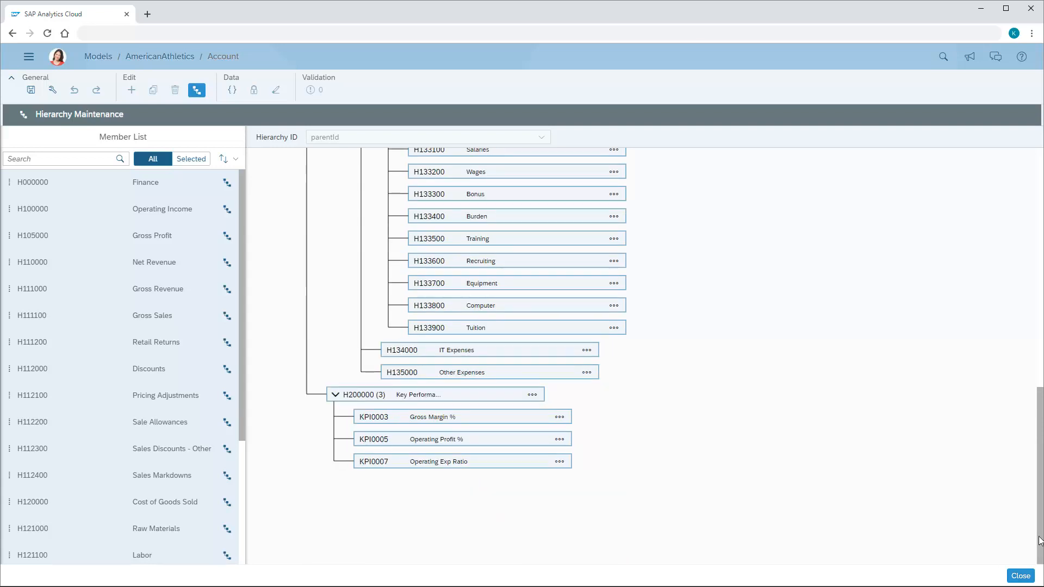
{"action": "left_click", "coordinate": [1021, 577]}
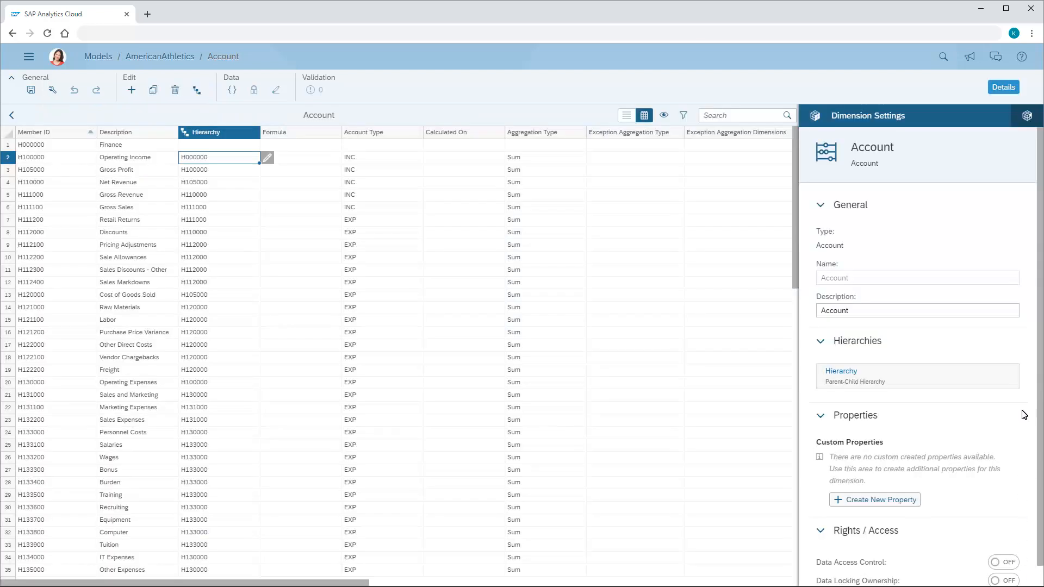
Examine the formula of member KPI0003 Gross Margin % in the Advanced Formula Editor and accept it
{"action": "left_click", "coordinate": [1028, 117]}
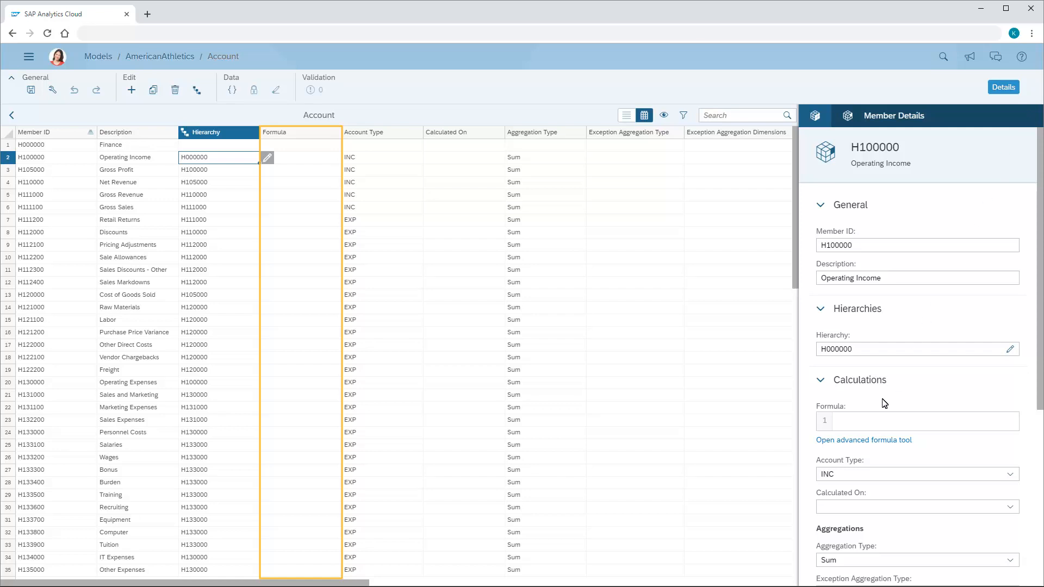
{"action": "scroll", "coordinate": [794, 577], "scroll_direction": "down", "scroll_amount": 2}
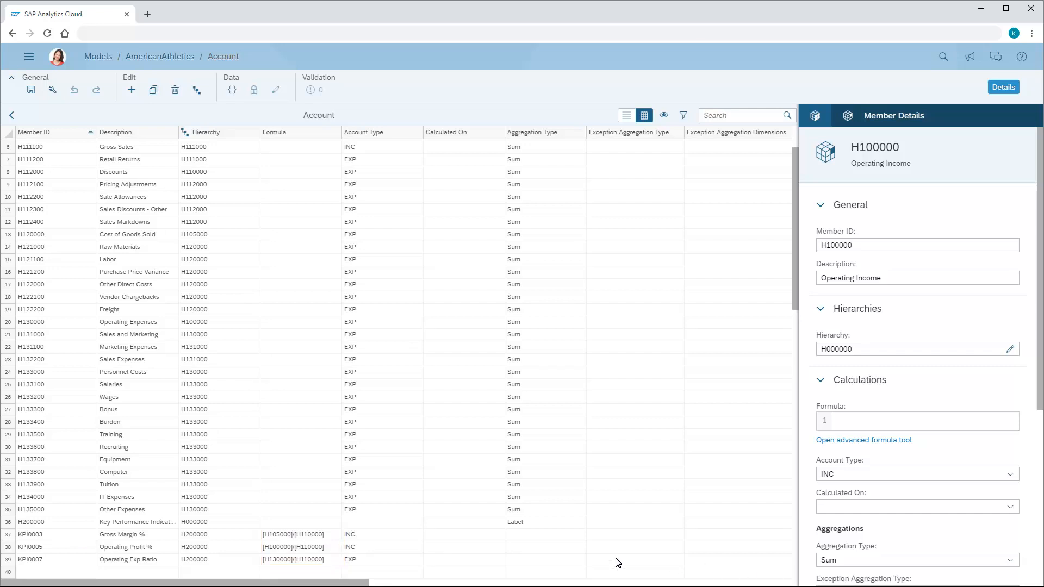
{"action": "left_click", "coordinate": [307, 537]}
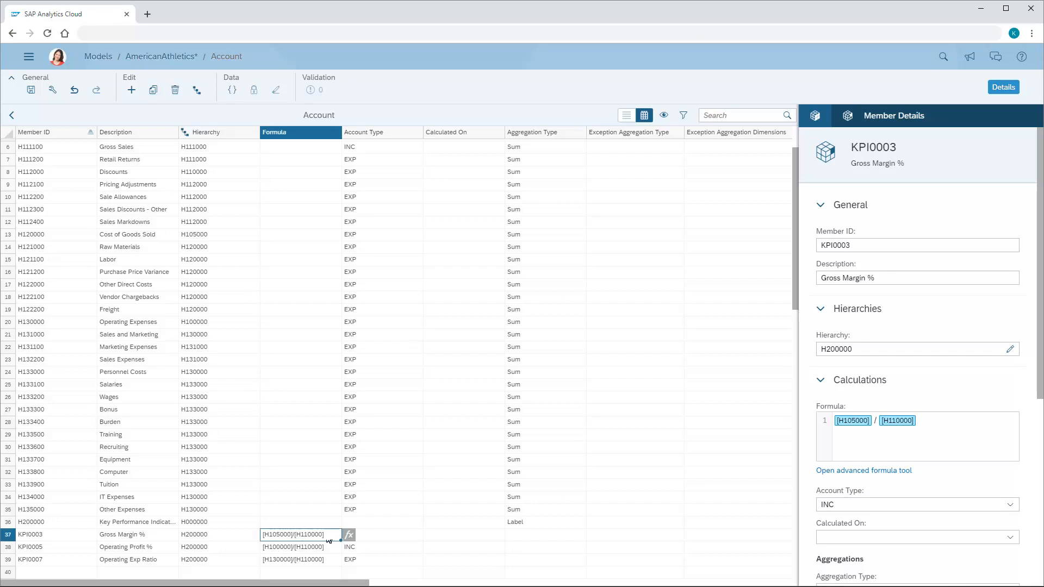
{"action": "left_click", "coordinate": [350, 535]}
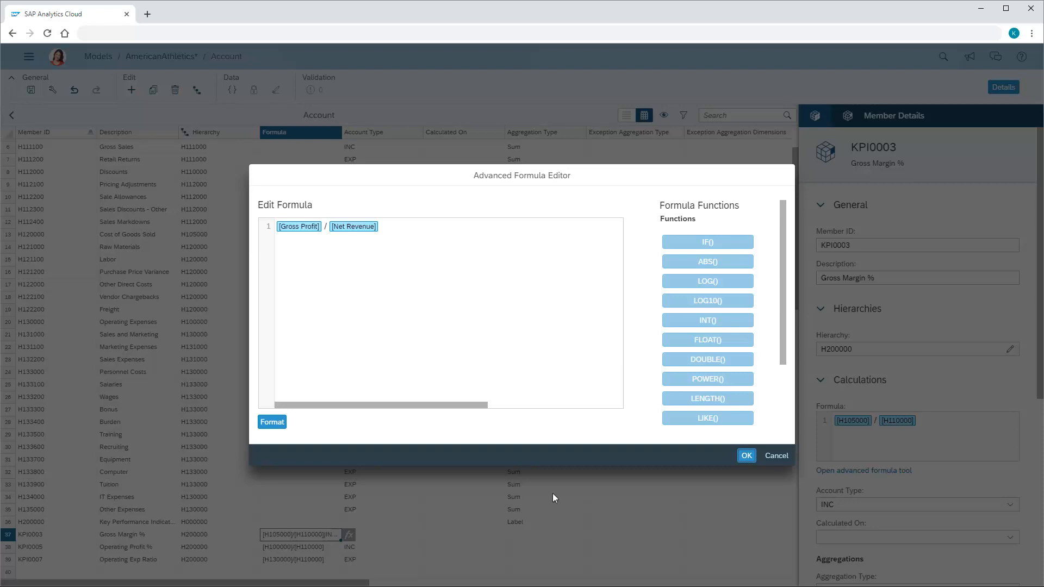
{"action": "left_click", "coordinate": [747, 456]}
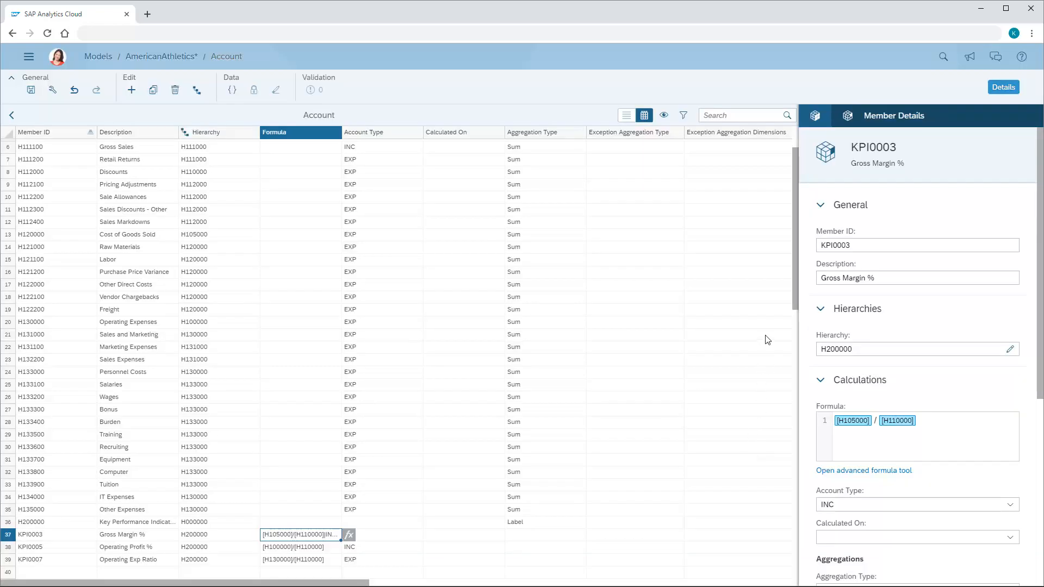
Set the account type of member H100000 Operating Income to INC and its aggregation type to Sum
{"action": "scroll", "coordinate": [797, 143], "scroll_direction": "up", "scroll_amount": 2}
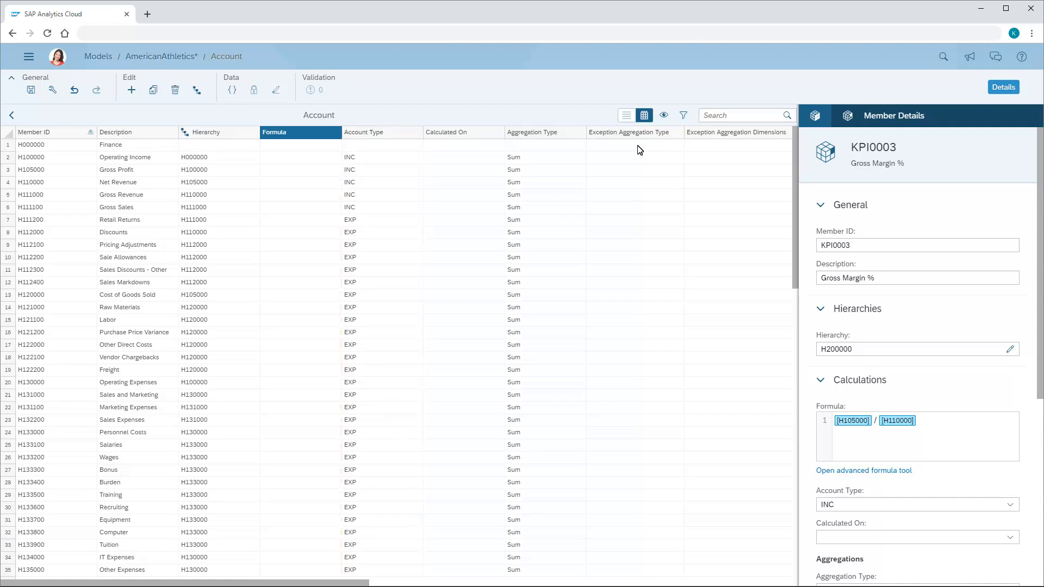
{"action": "left_click", "coordinate": [390, 161]}
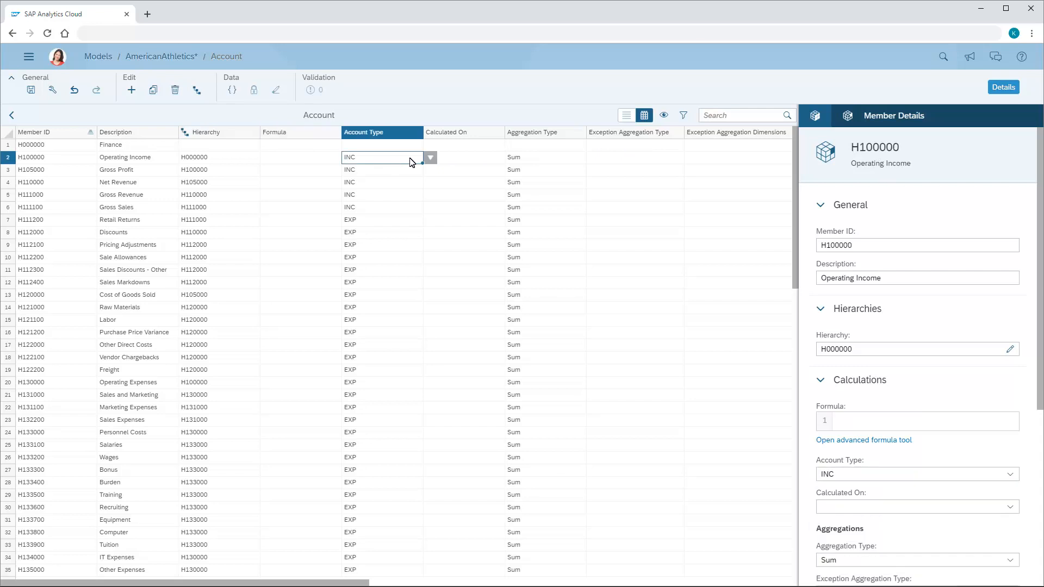
{"action": "left_click", "coordinate": [430, 160]}
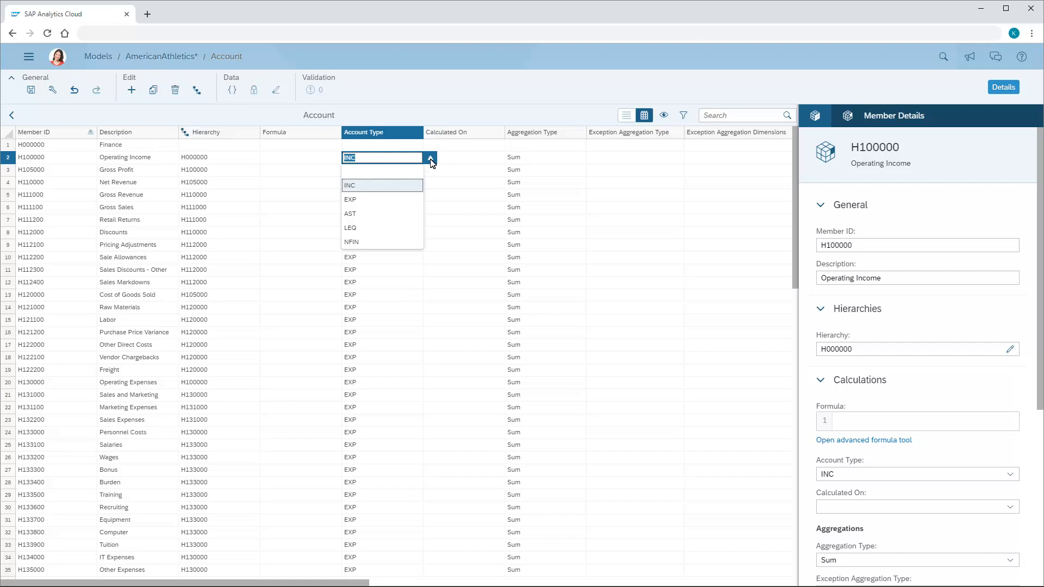
{"action": "left_click", "coordinate": [362, 186]}
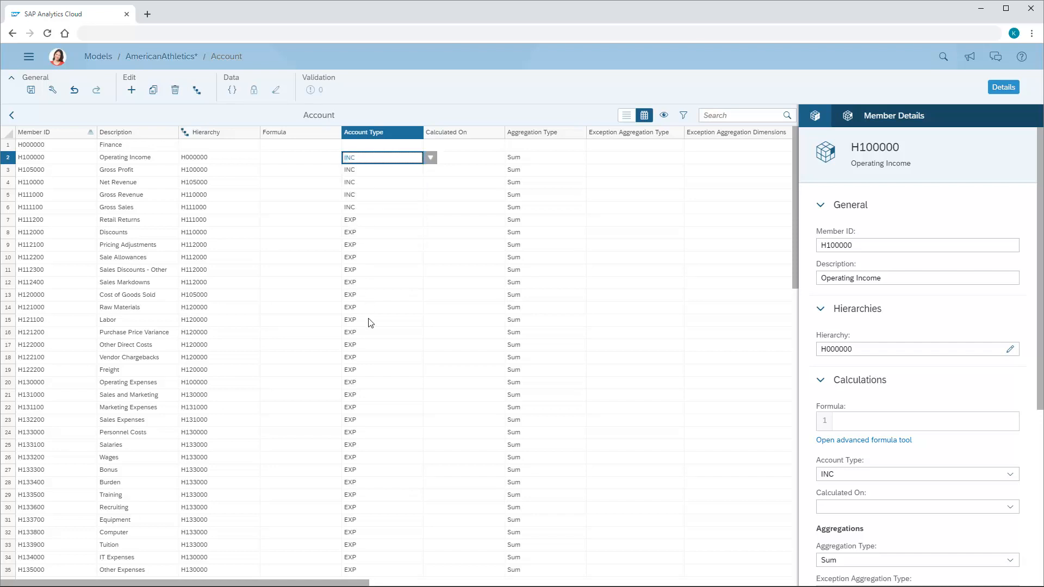
{"action": "left_click", "coordinate": [384, 583]}
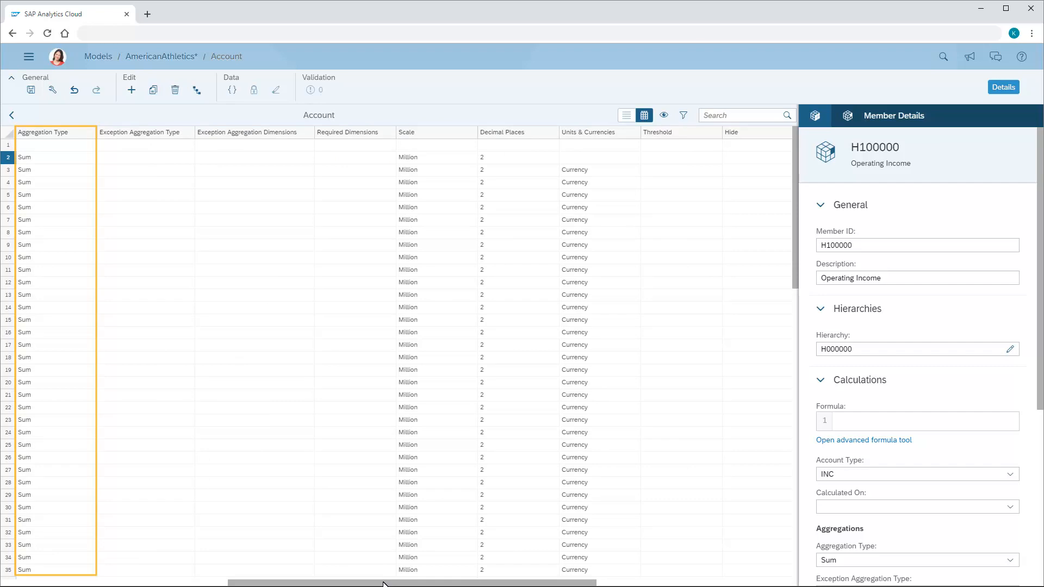
{"action": "left_click", "coordinate": [59, 163]}
{"action": "left_click", "coordinate": [105, 158]}
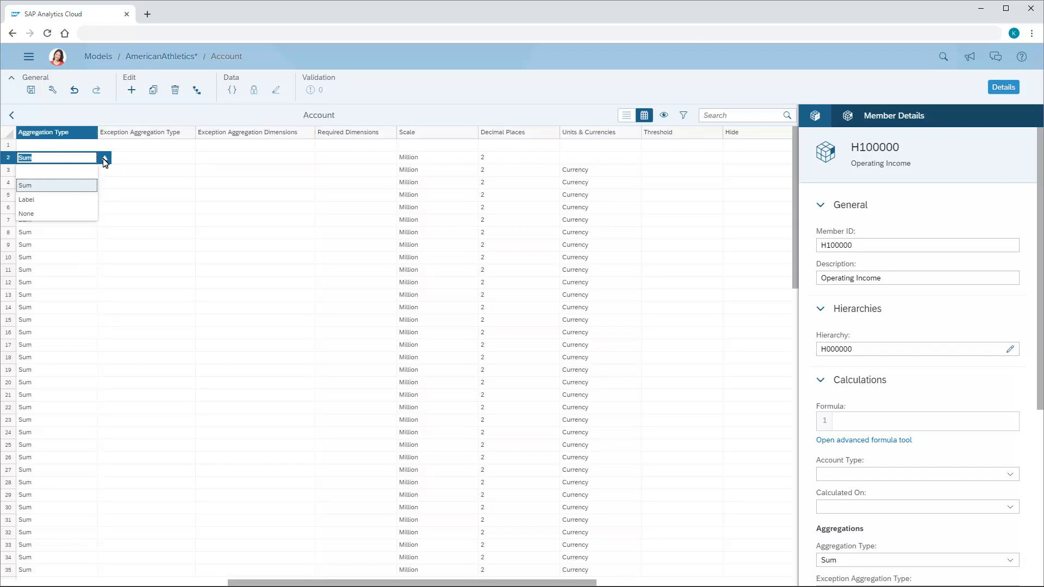
{"action": "left_click", "coordinate": [29, 186]}
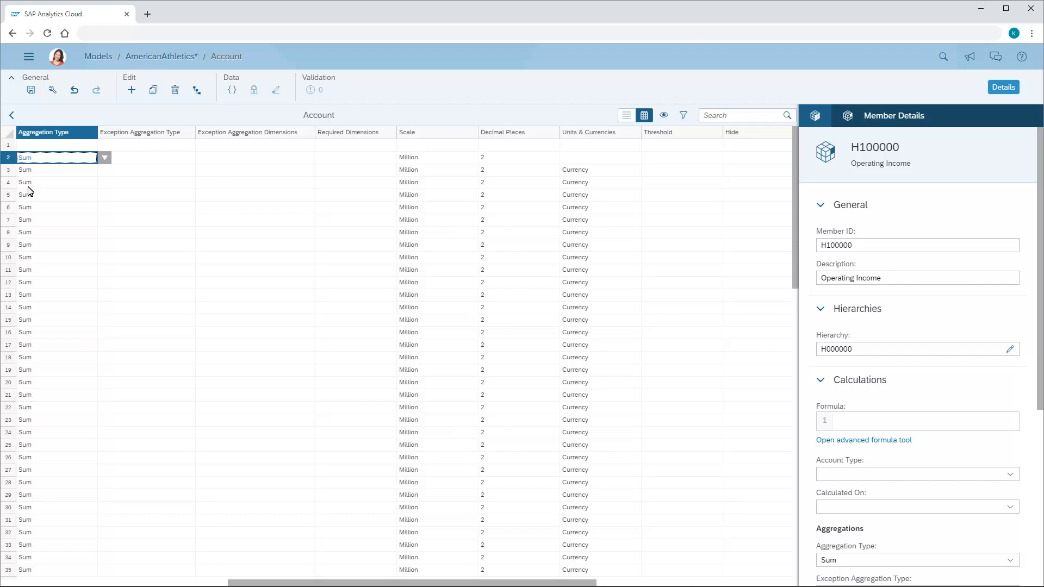
Set the scale of member H100000 Operating Income to Million and its decimal places to 2
{"action": "left_click", "coordinate": [429, 162]}
{"action": "left_click", "coordinate": [486, 158]}
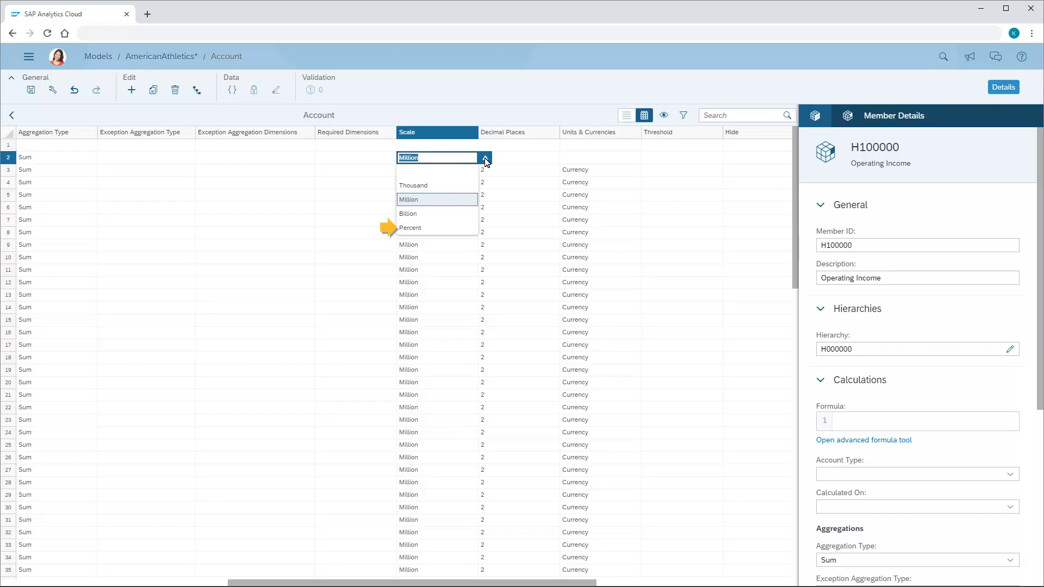
{"action": "left_click", "coordinate": [409, 203]}
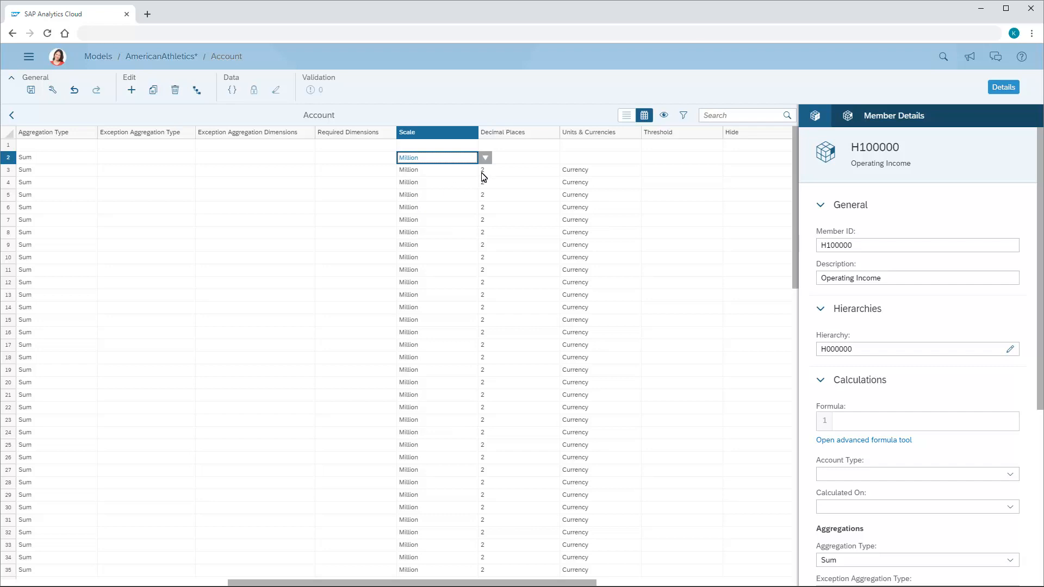
{"action": "left_click", "coordinate": [520, 161]}
{"action": "left_click", "coordinate": [567, 159]}
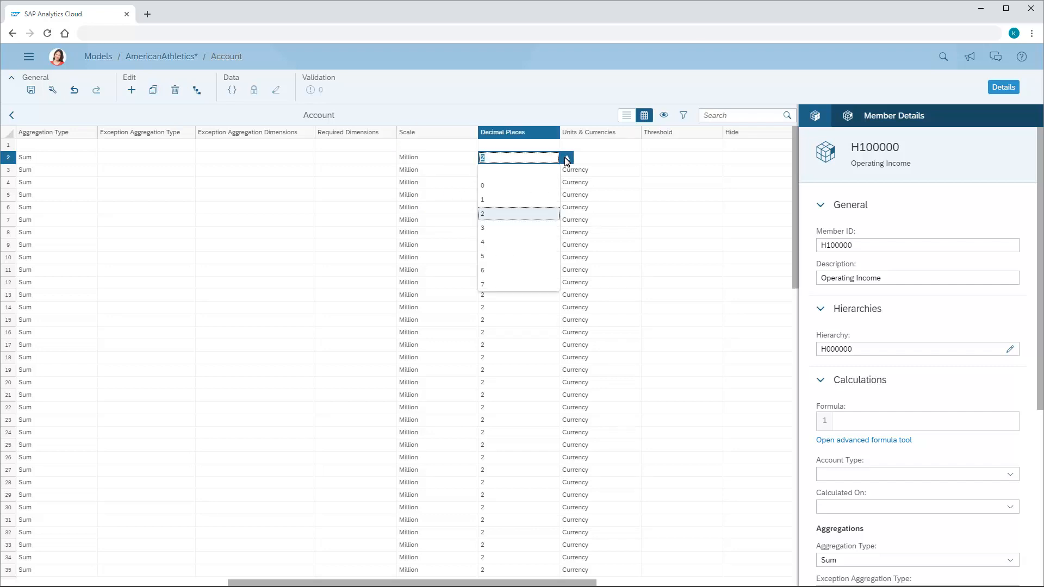
{"action": "left_click", "coordinate": [483, 216]}
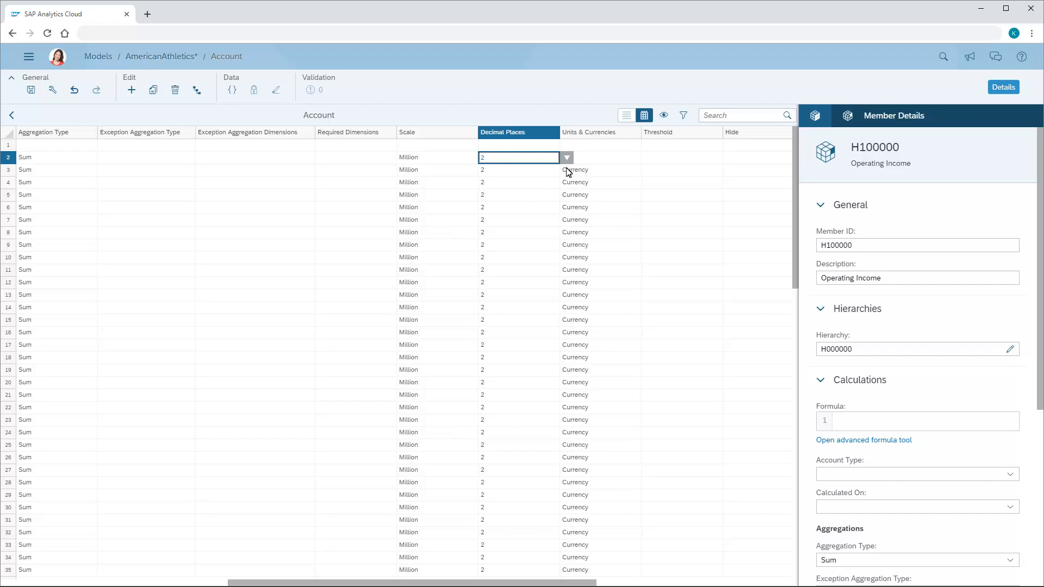
Set Units & Currencies for member H100000 Operating Income to Currency
{"action": "left_click", "coordinate": [585, 161]}
{"action": "left_click", "coordinate": [650, 158]}
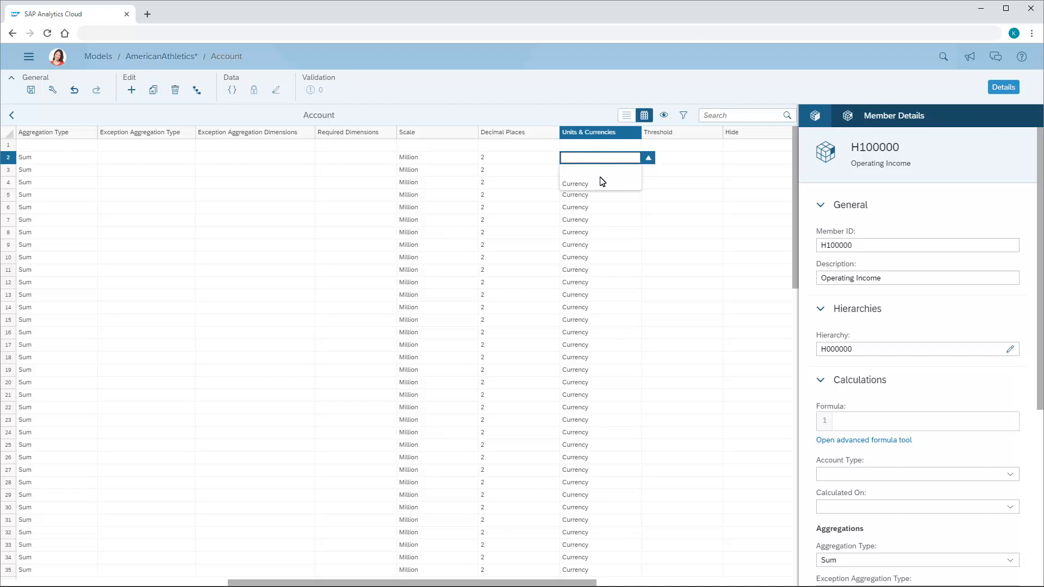
{"action": "left_click", "coordinate": [581, 185]}
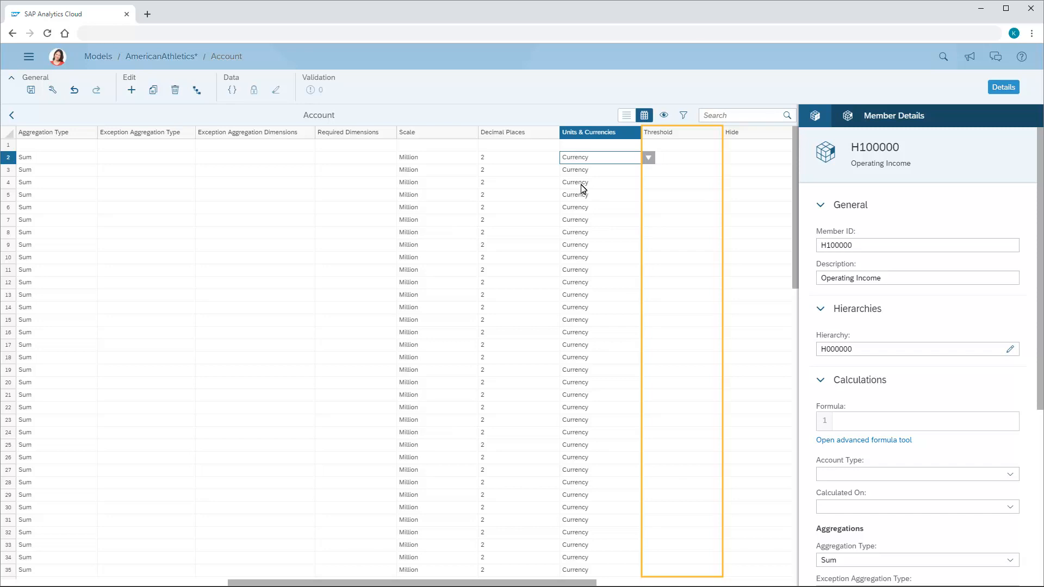
Examine the threshold creation options for member H100000 Operating Income without adding a threshold
{"action": "left_click", "coordinate": [693, 158]}
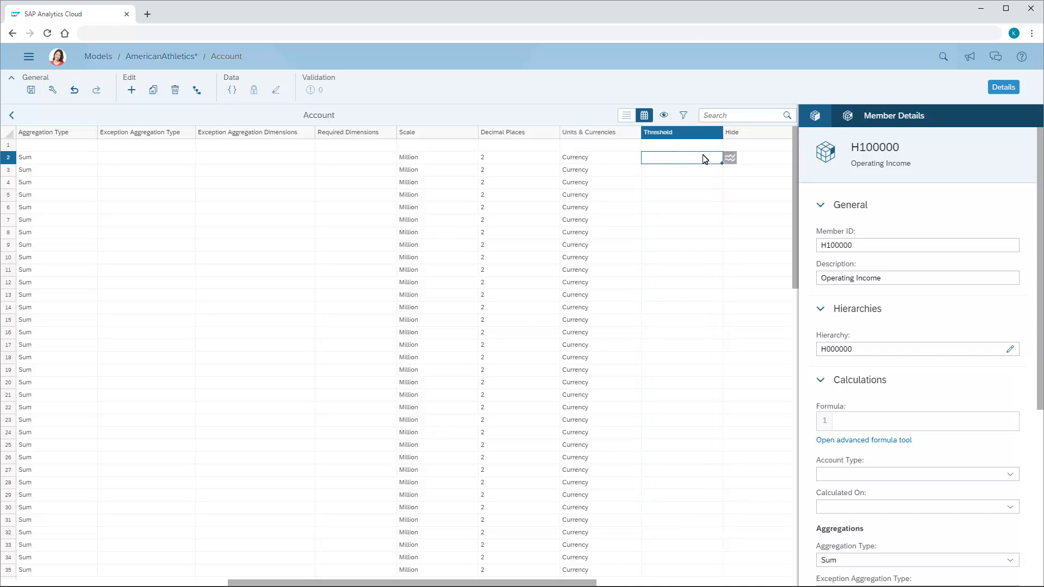
{"action": "left_click", "coordinate": [730, 158]}
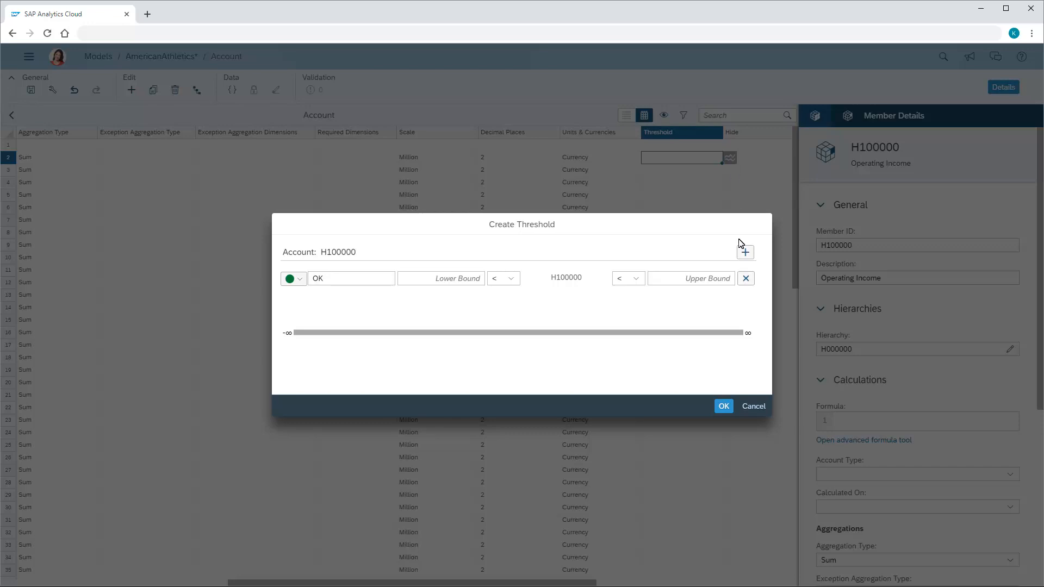
{"action": "left_click", "coordinate": [753, 406]}
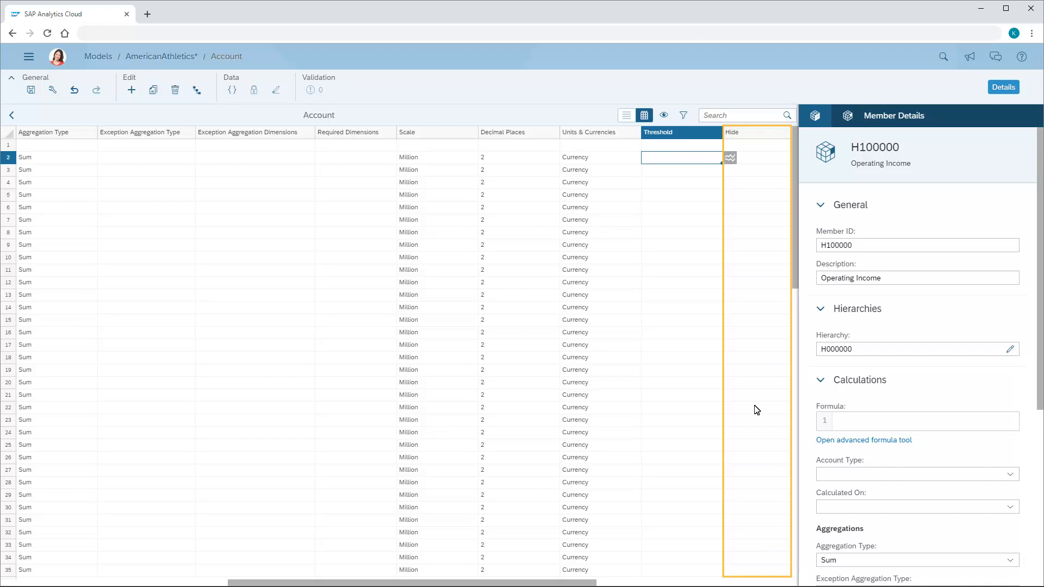
Turn the Hide option of member H100000 on and off again, and return to the model's dimension list
{"action": "left_click", "coordinate": [771, 161]}
{"action": "left_click", "coordinate": [773, 161]}
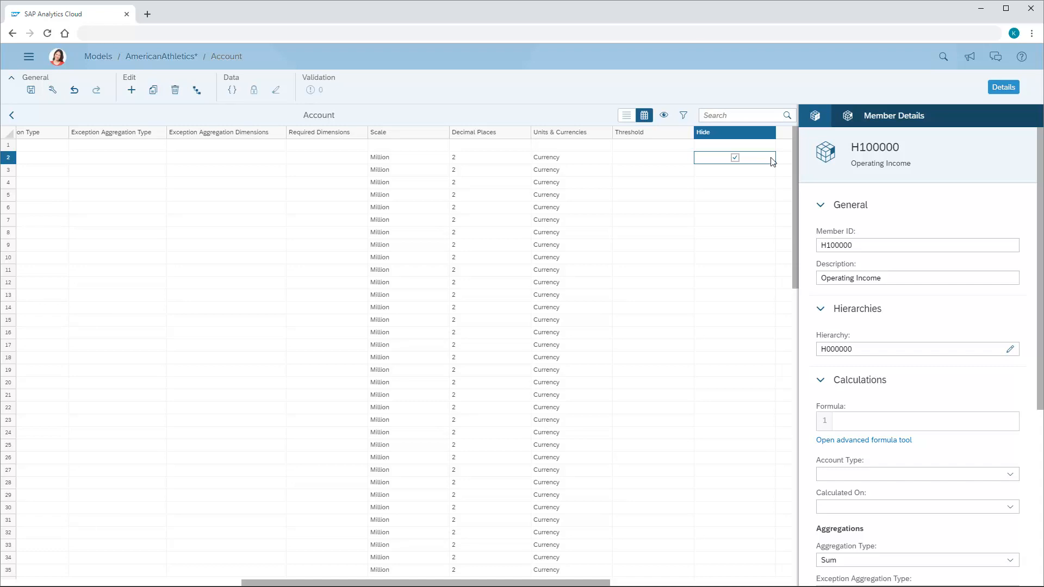
{"action": "left_click", "coordinate": [735, 158]}
{"action": "left_click", "coordinate": [12, 116]}
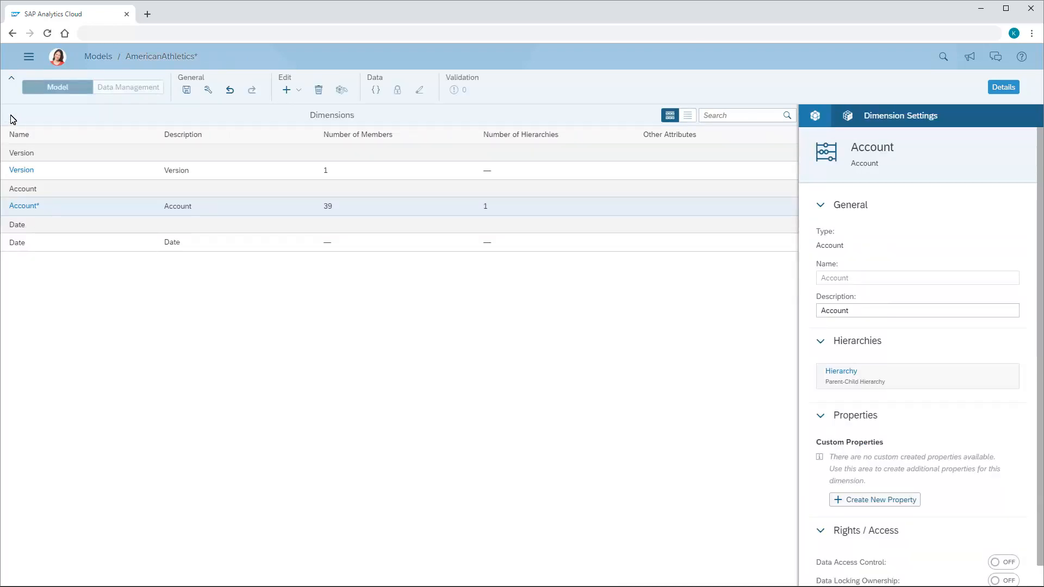
Add a dimension named Region of type Organization to the model
{"action": "left_click", "coordinate": [299, 91]}
{"action": "left_click", "coordinate": [308, 111]}
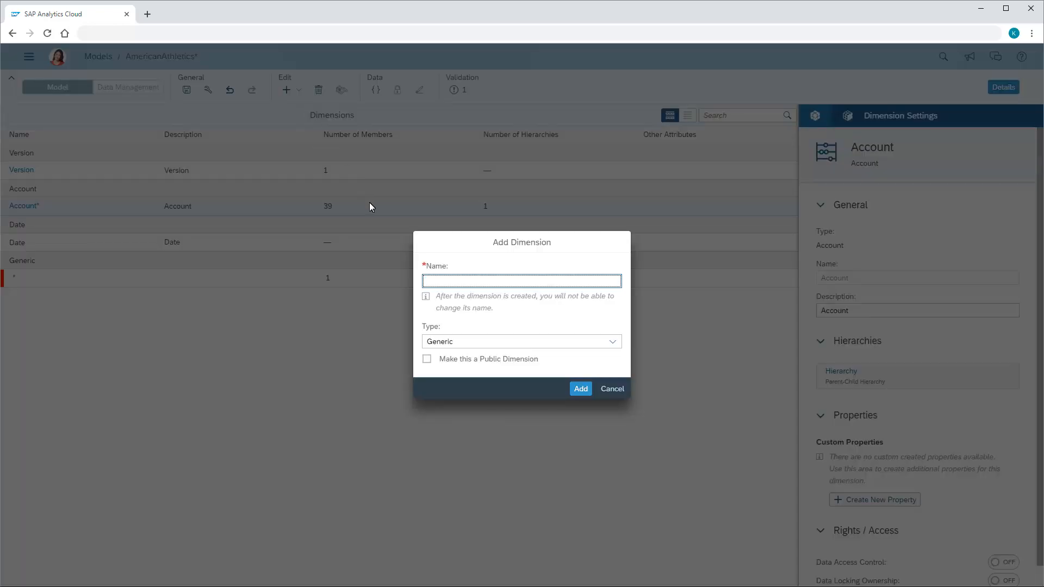
{"action": "type", "text": "Region"}
{"action": "left_click", "coordinate": [613, 344]}
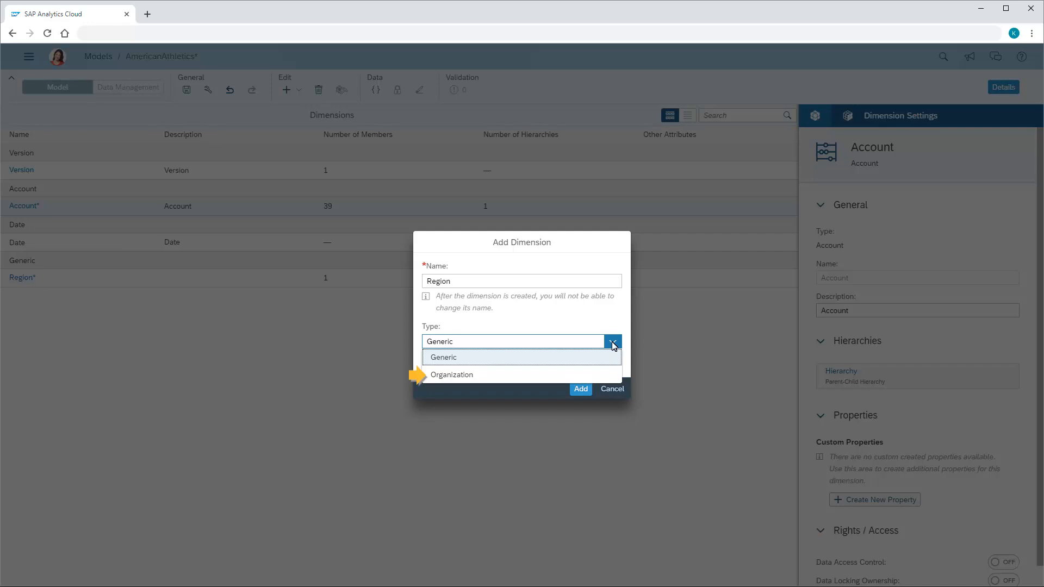
{"action": "left_click", "coordinate": [456, 375]}
{"action": "left_click", "coordinate": [583, 391]}
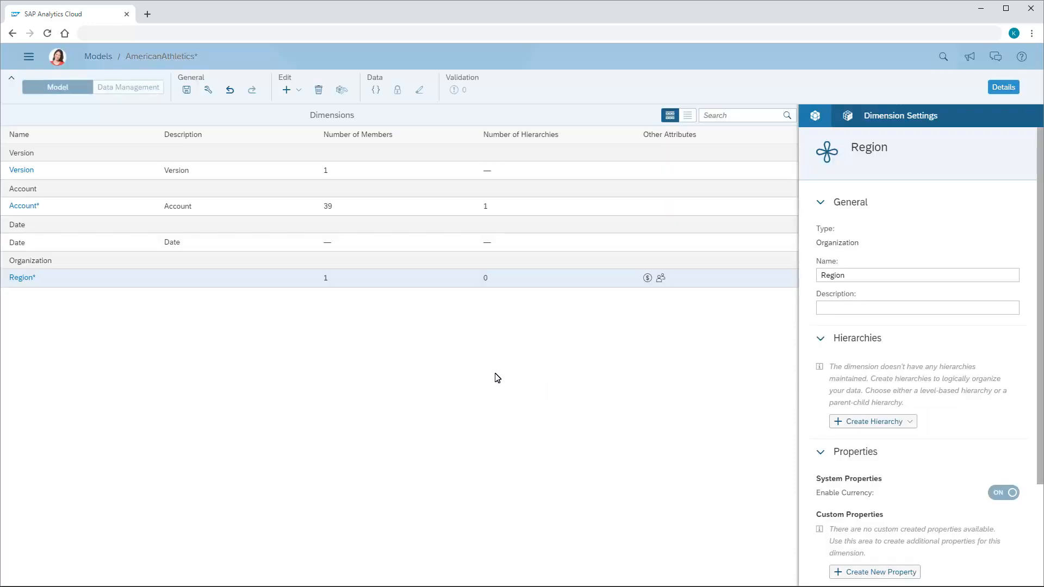
Fill the Region dimension with the copied member IDs and descriptions, from AmericanAthletics to REG0003, including their parent members and currencies
{"action": "left_click", "coordinate": [20, 279]}
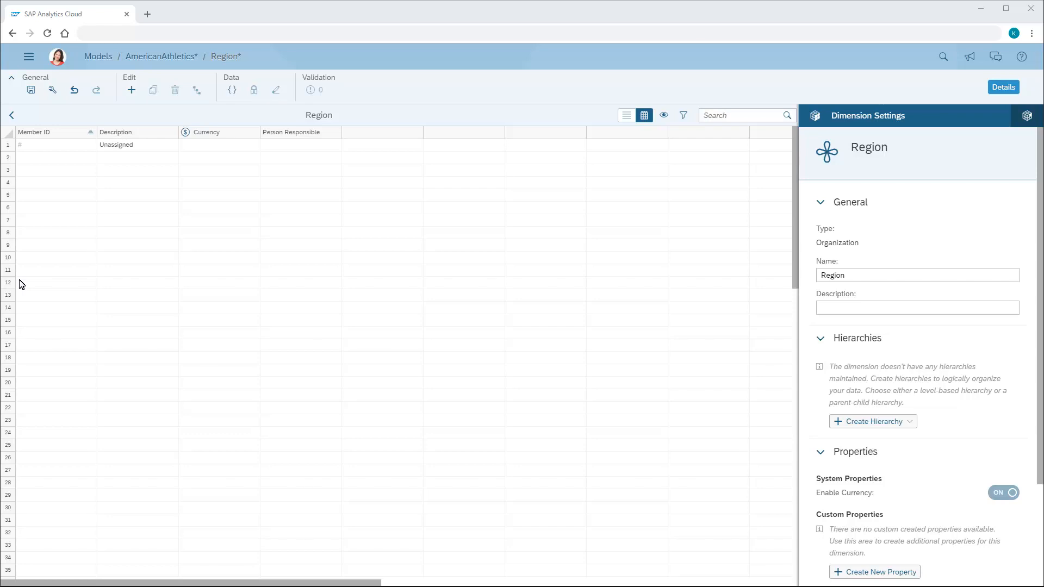
{"action": "type", "text": "AmericanAthletics\tUnited States HREG0001\tEast US HREG0003\tWest US HREG0004\tOverseas REG0001\tNortheast REG0002\tSoutheast REG0005\tMidwest REG0004\tPacific REG0006\tEMEA REG0003\tAsia Pacific"}
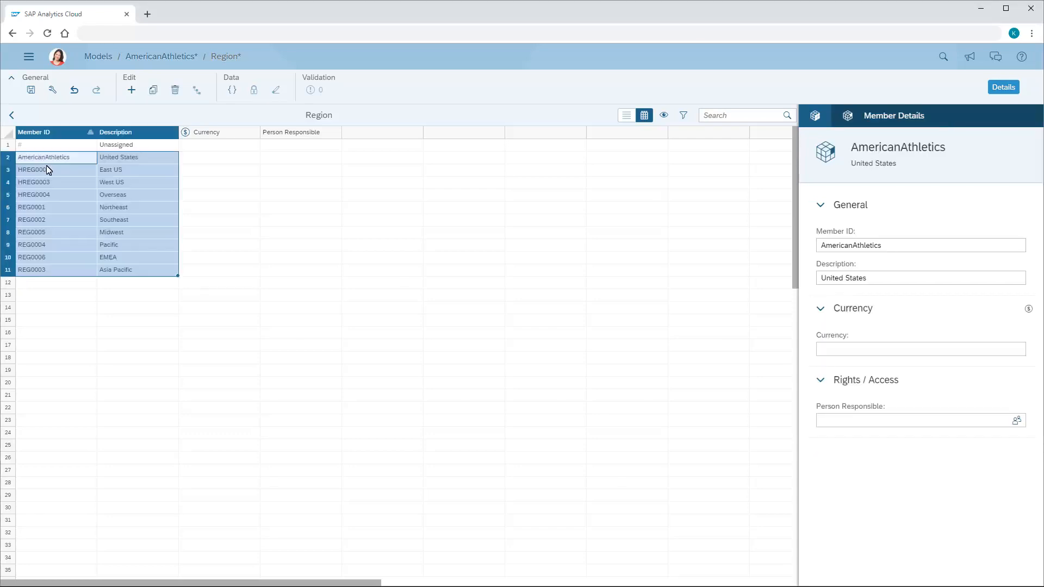
{"action": "left_click", "coordinate": [121, 274]}
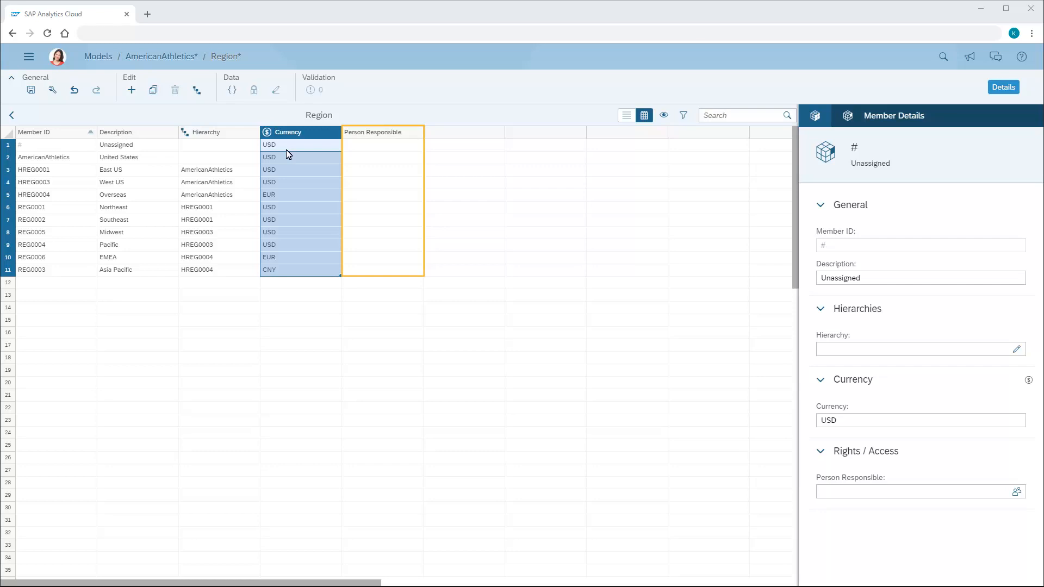
Examine the users available as Person Responsible for member HREG0001 East US without assigning one, and return to the model's dimension list
{"action": "left_click", "coordinate": [382, 170]}
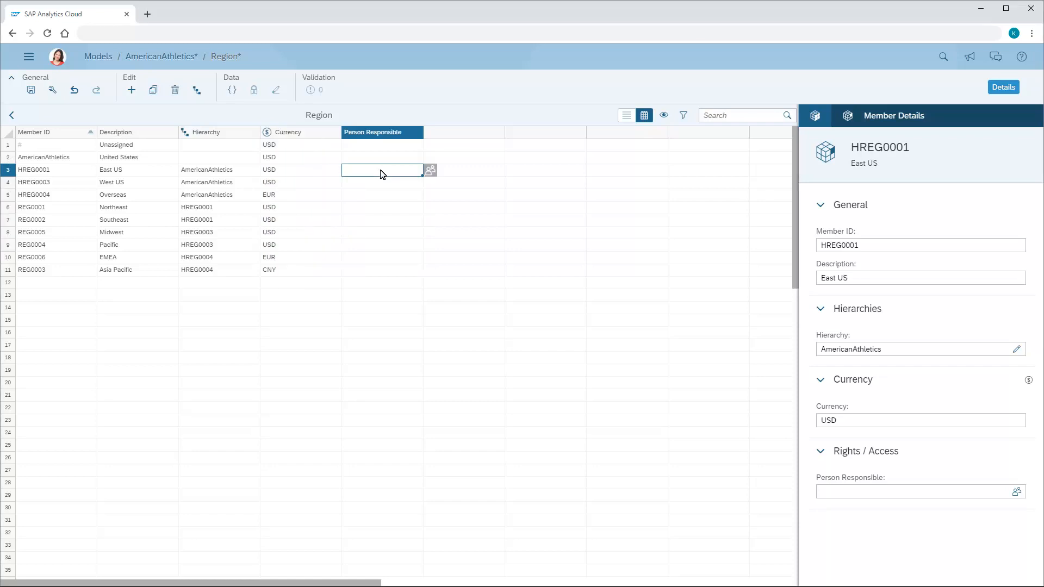
{"action": "left_click", "coordinate": [432, 172]}
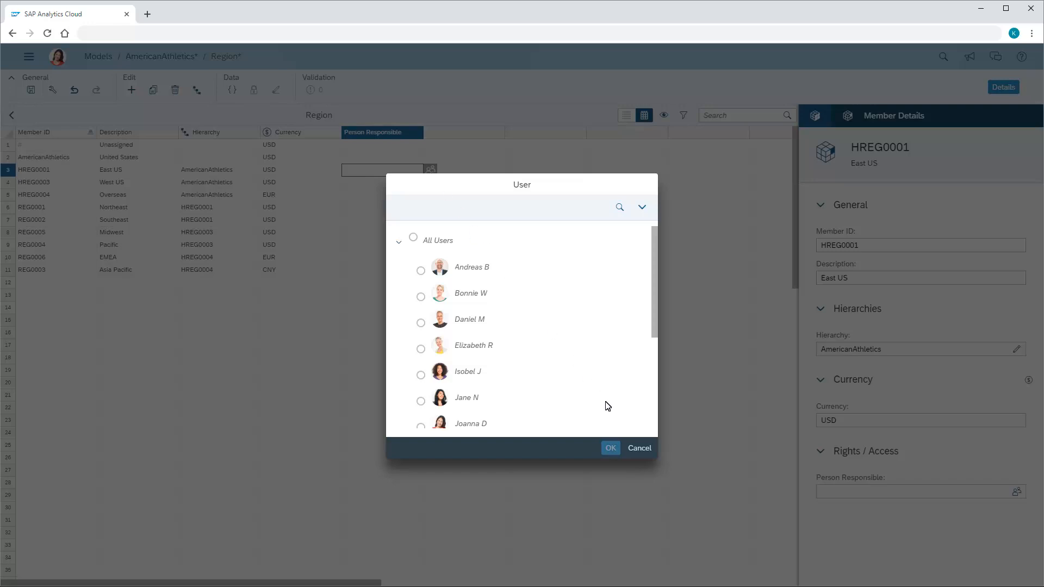
{"action": "left_click", "coordinate": [641, 448]}
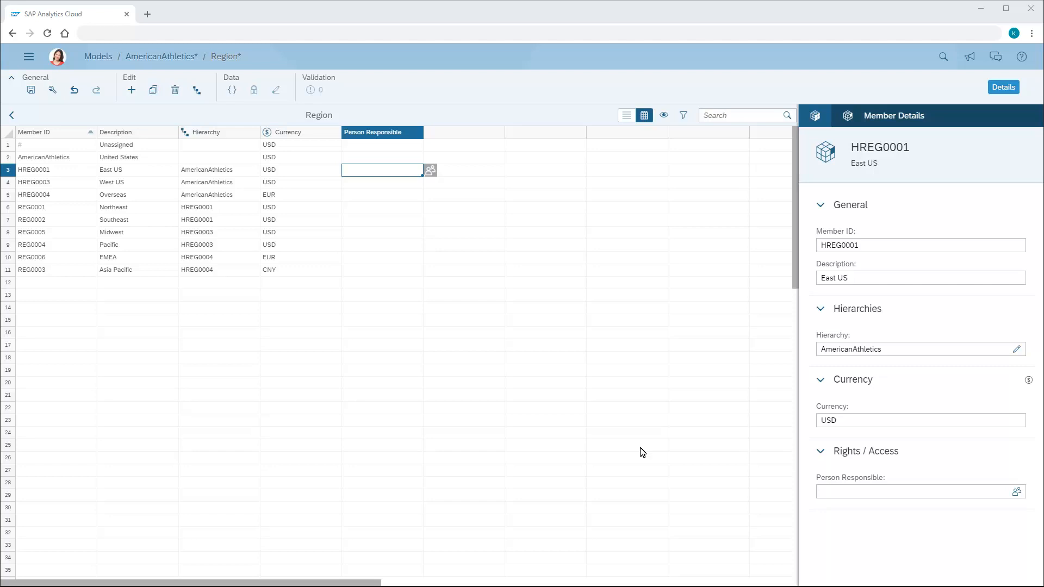
{"action": "left_click", "coordinate": [11, 116]}
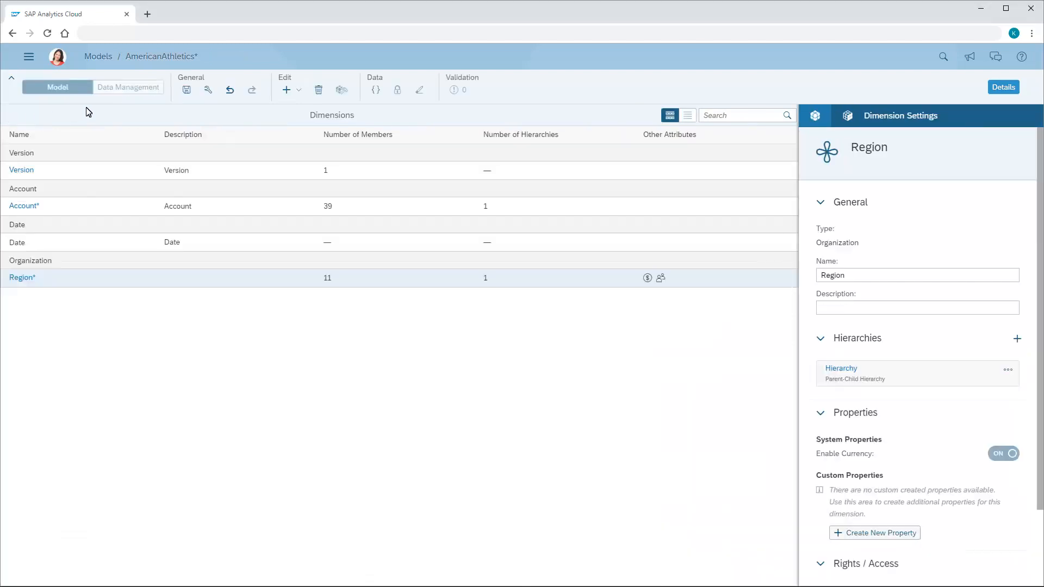
Add a dimension named ProductGroup of type Generic to the model
{"action": "left_click", "coordinate": [303, 93]}
{"action": "left_click", "coordinate": [314, 112]}
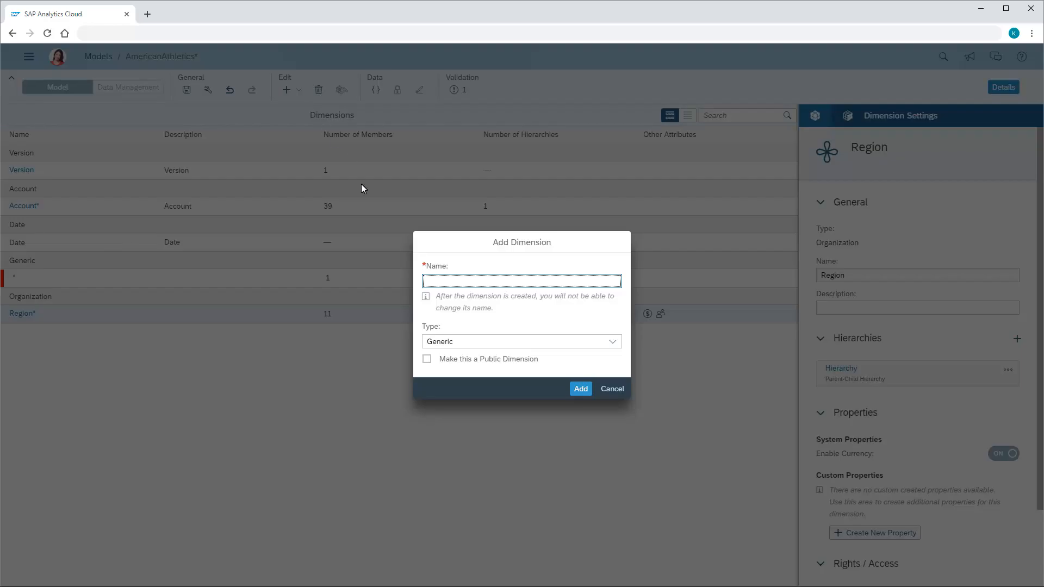
{"action": "left_click", "coordinate": [426, 282]}
{"action": "type", "text": "ProductGroup"}
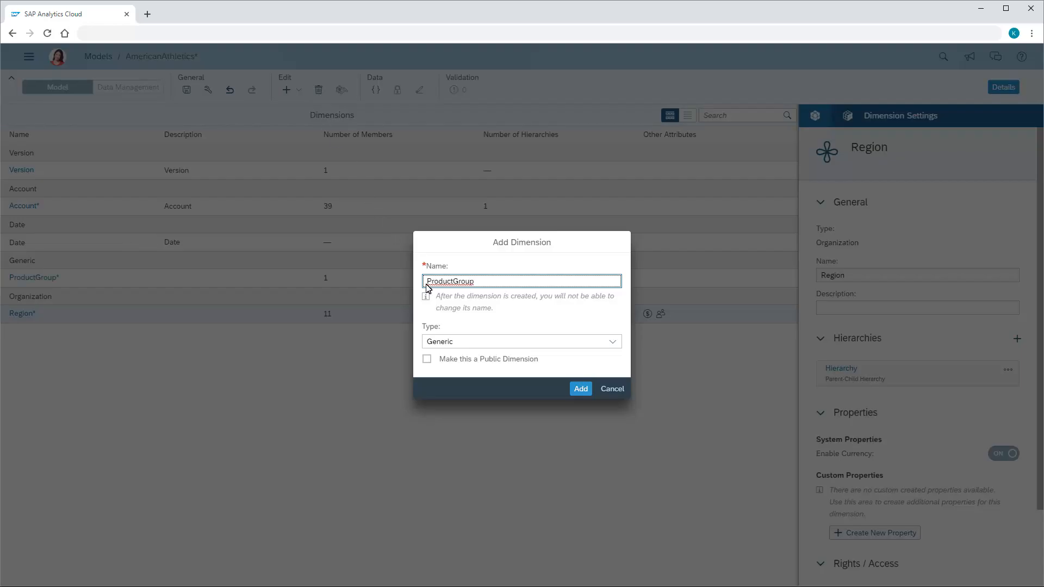
{"action": "left_click", "coordinate": [580, 389]}
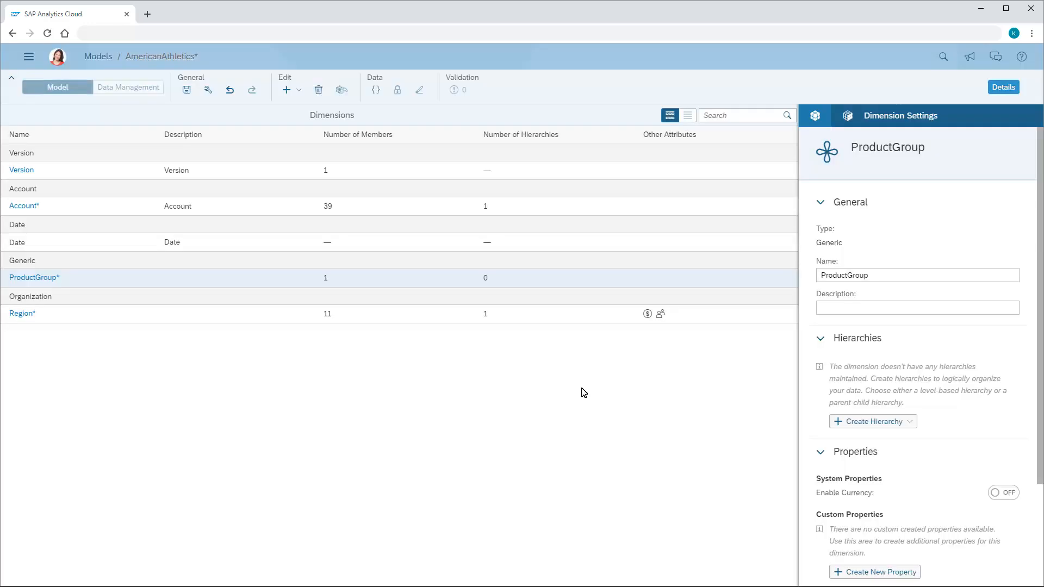
Paste the copied product members with descriptions and parent hierarchy into the ProductGroup dimension from row 2, and save the model
{"action": "left_click", "coordinate": [32, 279]}
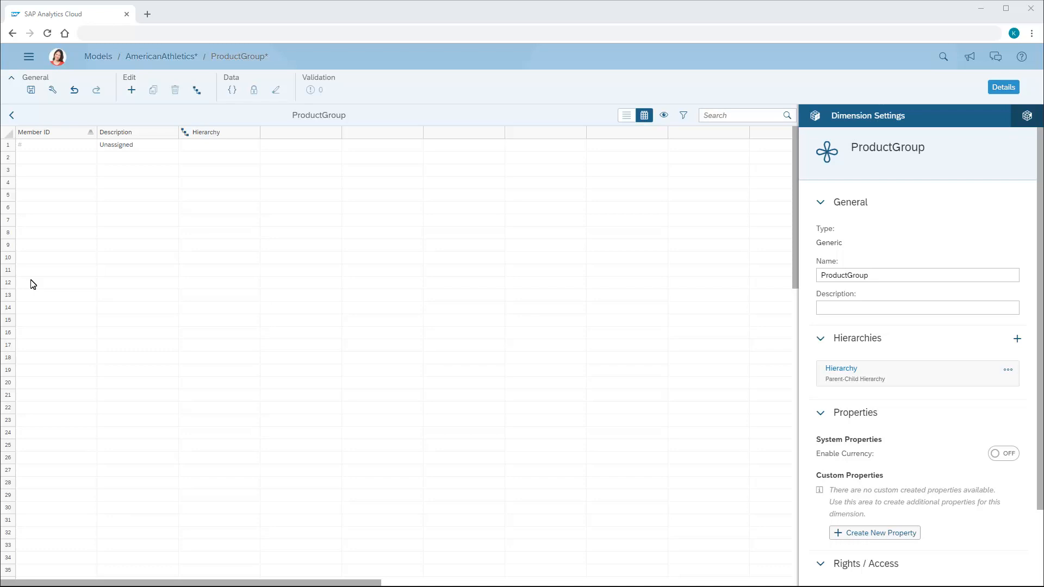
{"action": "left_click", "coordinate": [32, 163]}
{"action": "type", "text": "ALL_PRODGROUP\tProduct Group\t ALL_PRODUCTS\tAll Products\tALL_PRODGROUP HPRD0001\tApparel\tALL_PRODUCTS HPRD0002\tFootwear\tALL_PRODUCTS PRD0001\tAthletic Shirts\tHPRD0001 PRD0003\tAthletic Shorts\tHPRD0001 PRD0004\tCaps\tHPRD0001 PRD0005\tTennis Shoes\tHPRD0002 PRD0006\tRunning Shoes\tHPRD0002 PRD0007\tSocks\tHPRD0002"}
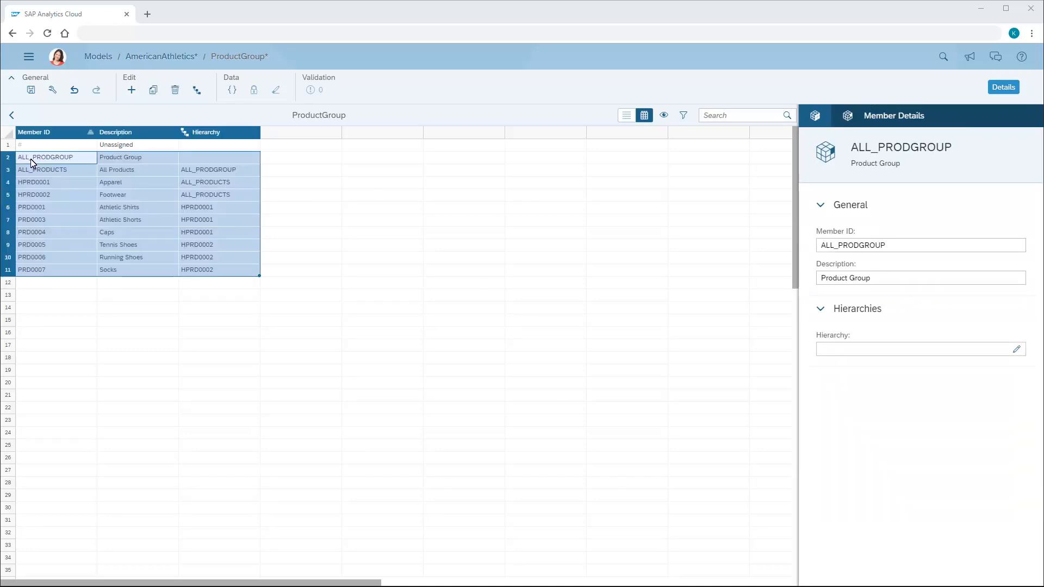
{"action": "left_click", "coordinate": [31, 90]}
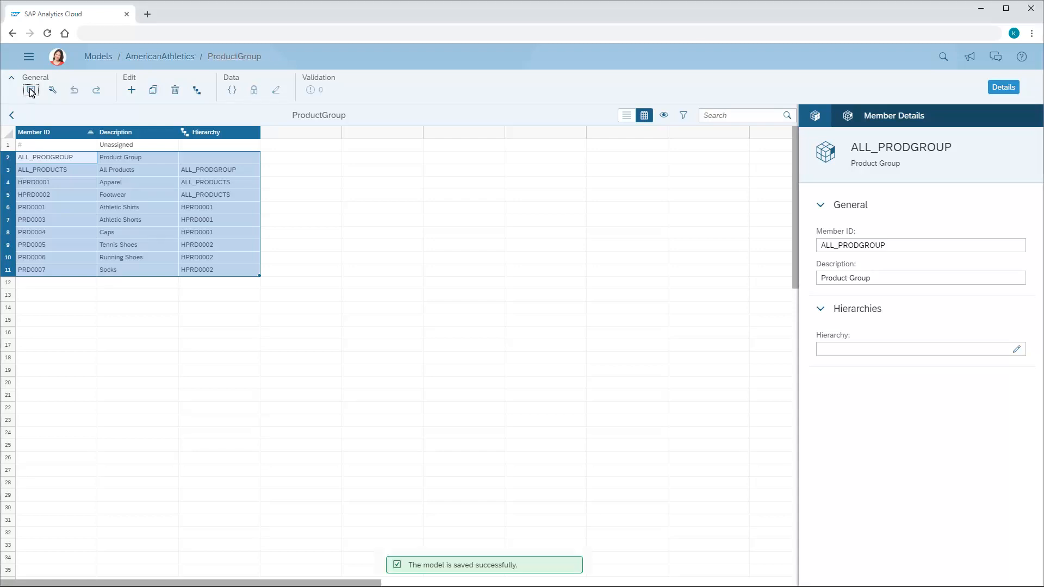